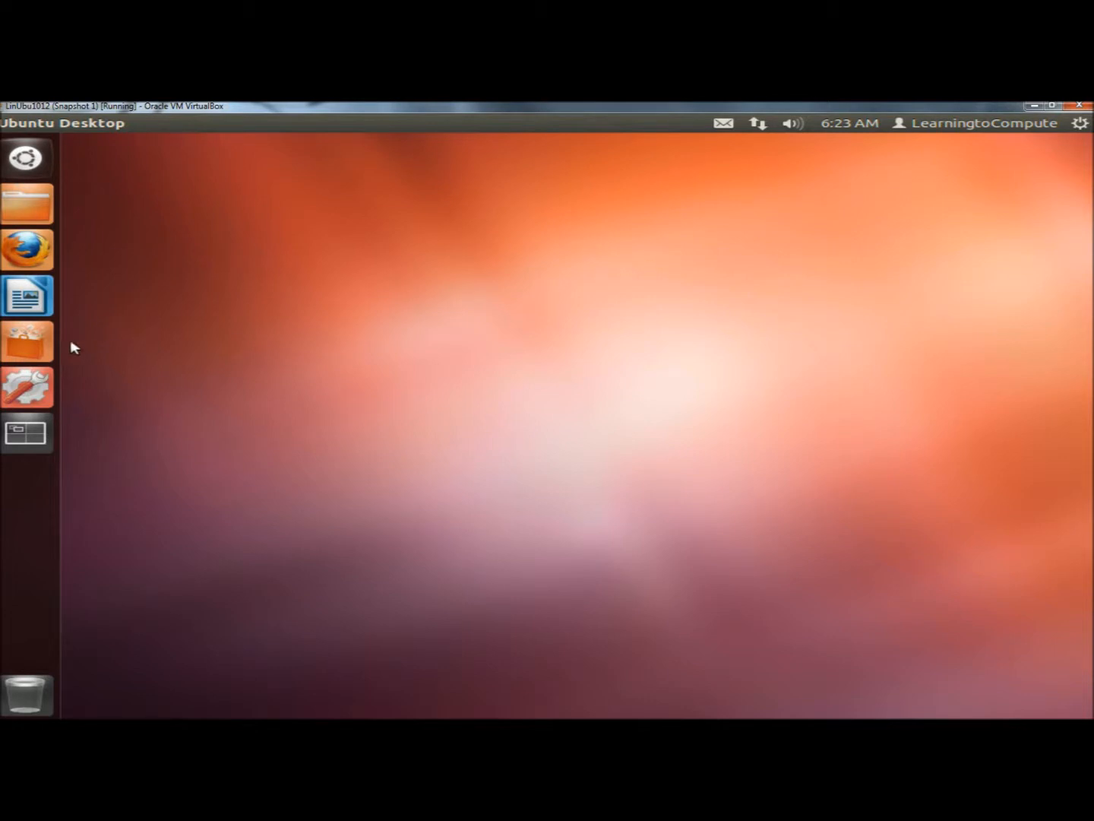
# - In Ubuntu Software Center's software sources, have the best download server selected automatically and apply mirrors.rit.edu over http
pyautogui.click(10, 344)
pyautogui.click(168, 182)
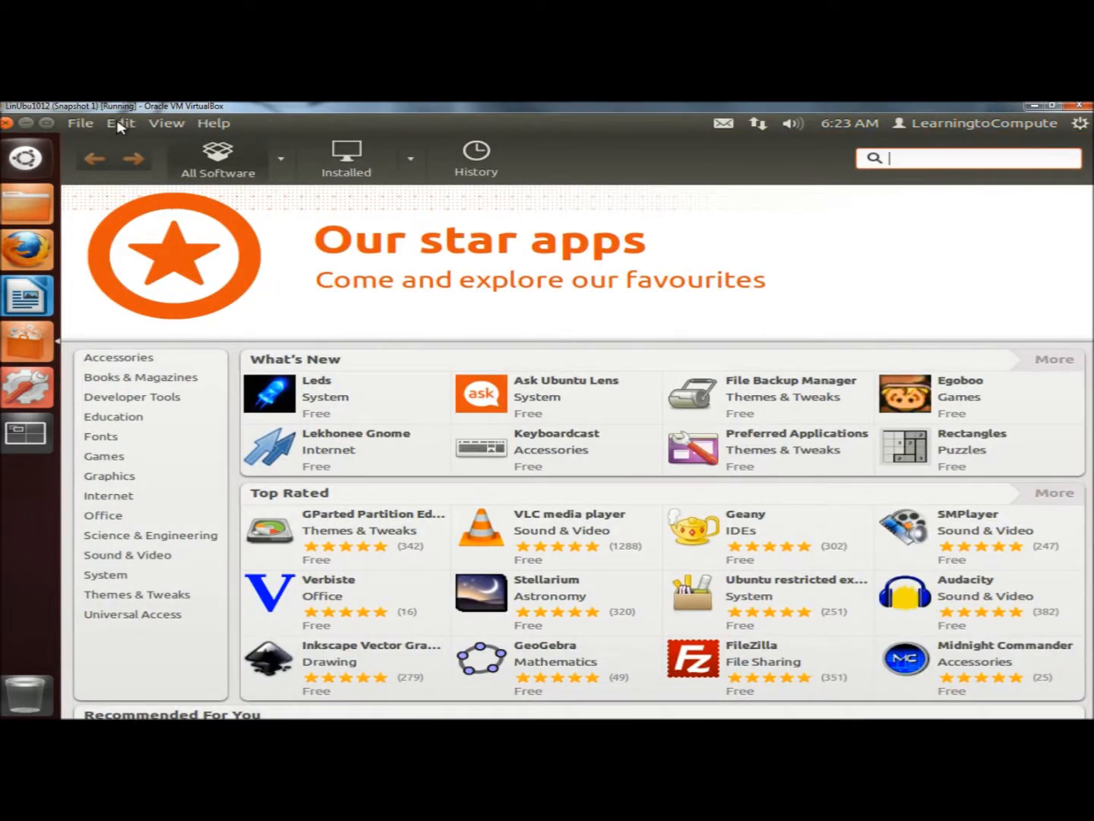
pyautogui.click(122, 124)
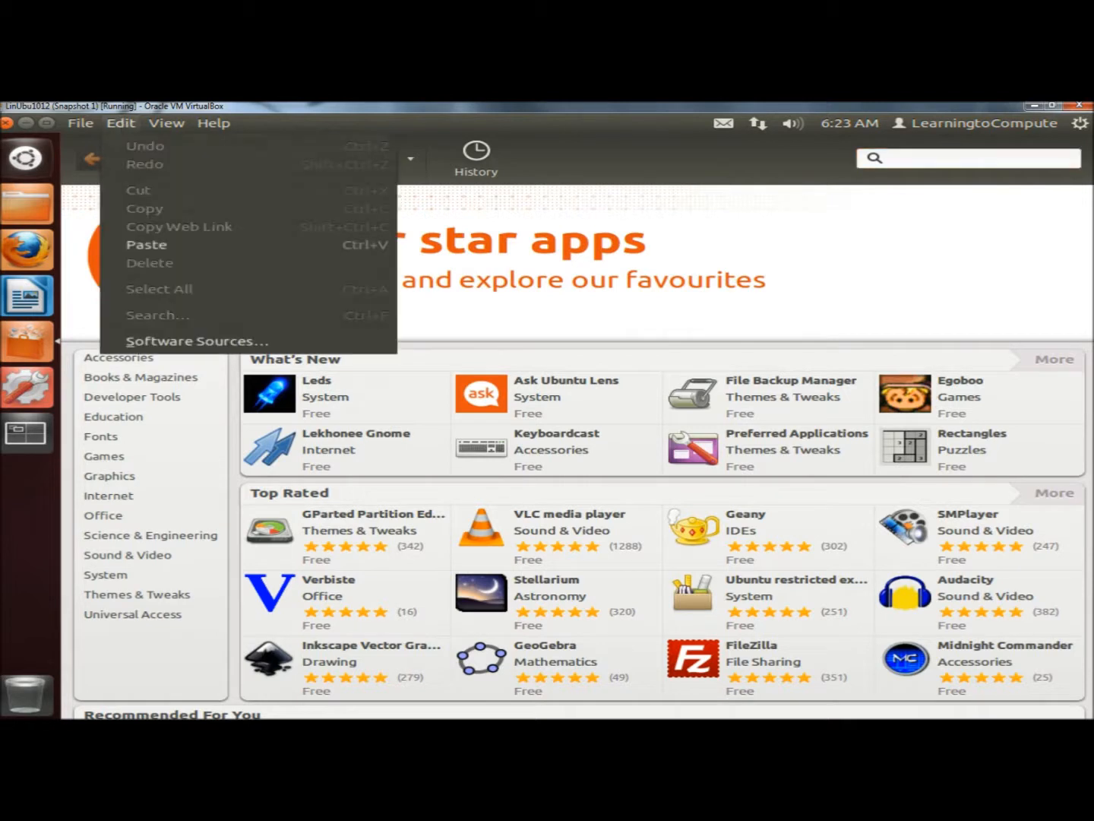
pyautogui.click(177, 342)
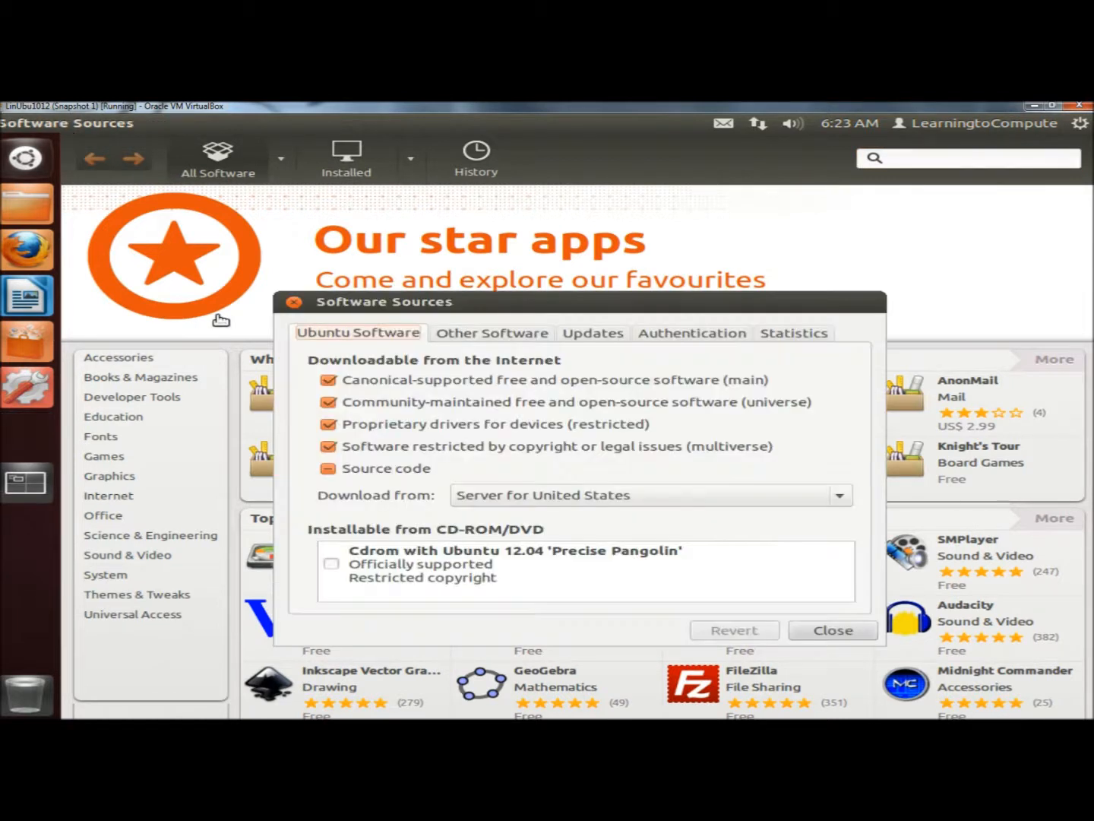
pyautogui.click(841, 498)
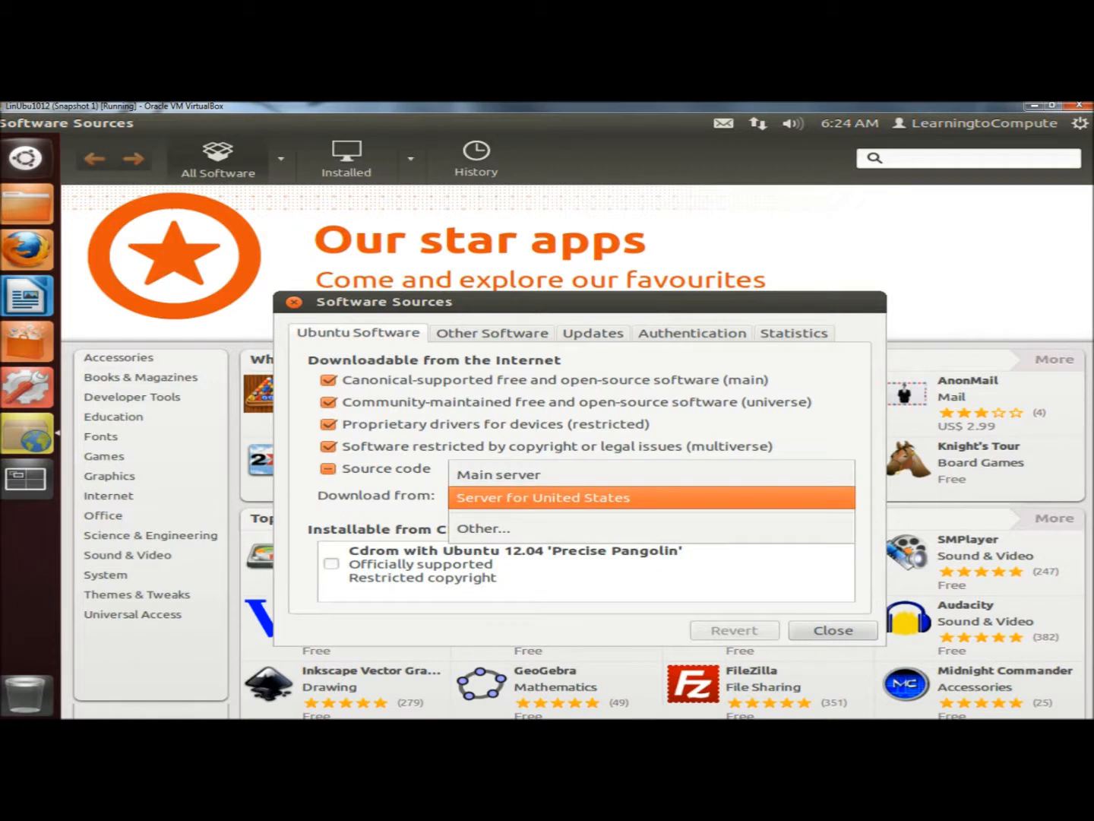
pyautogui.click(652, 532)
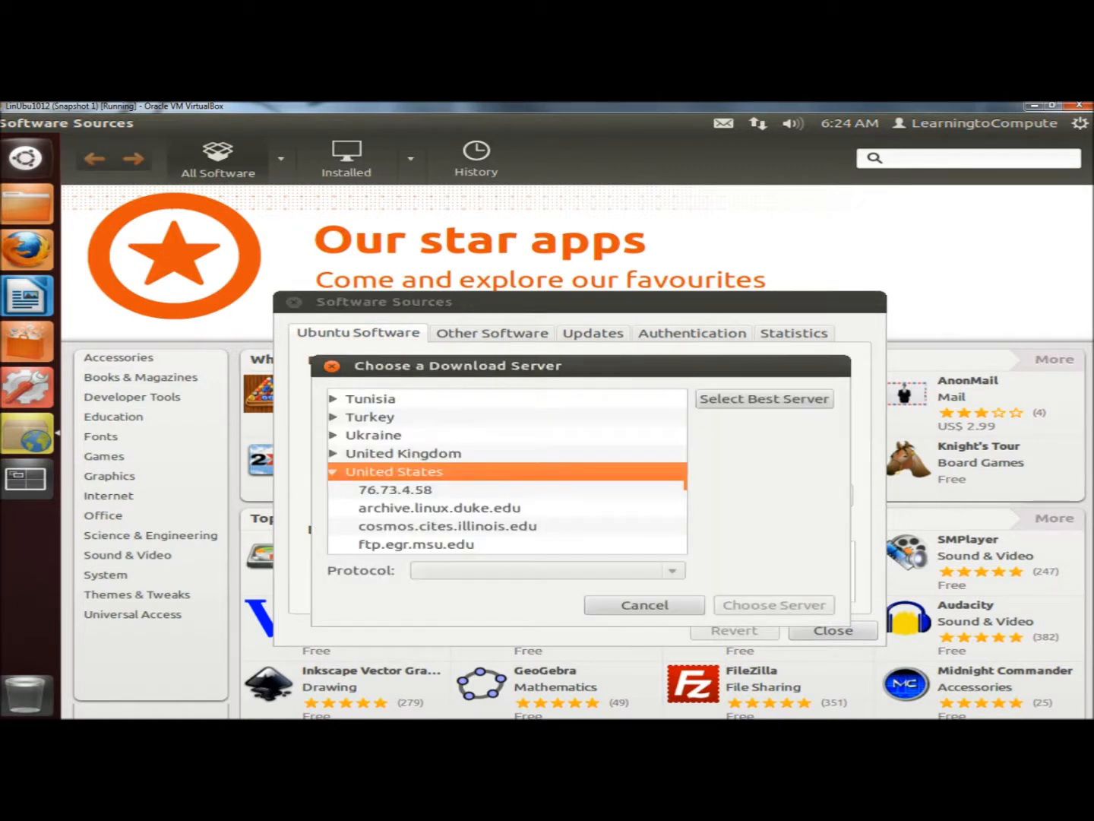
pyautogui.click(767, 401)
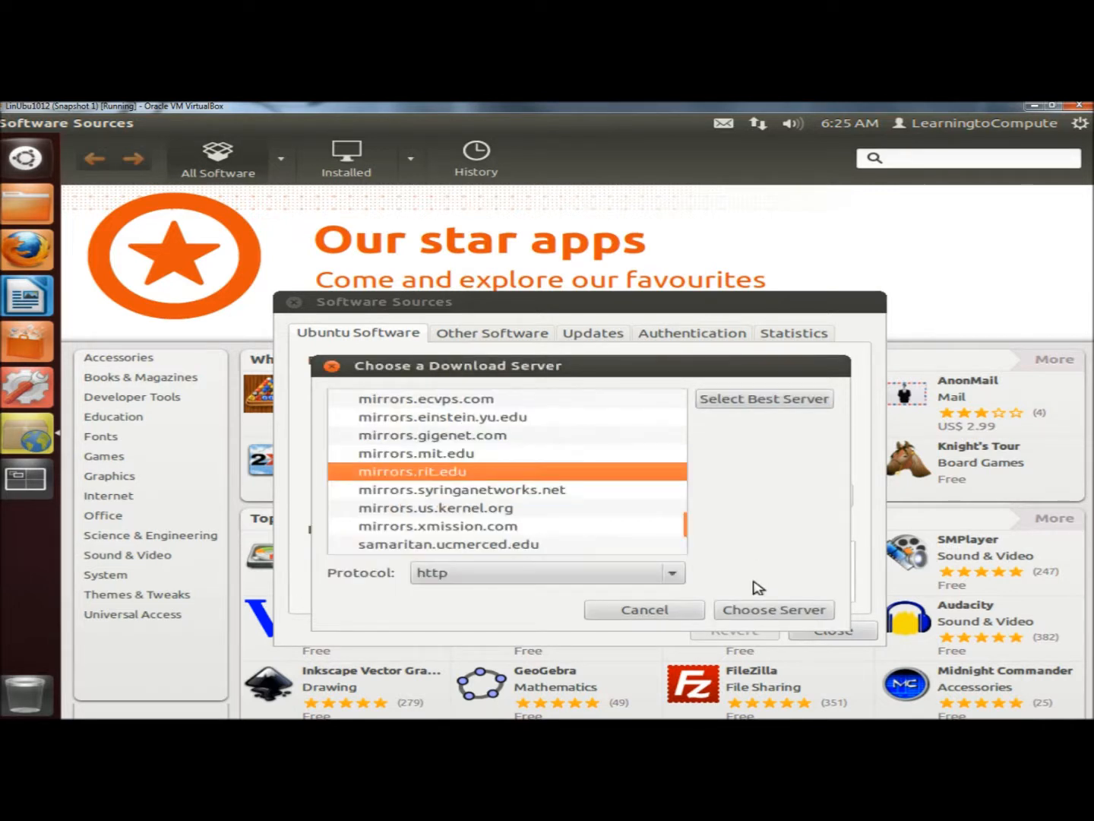
pyautogui.click(757, 610)
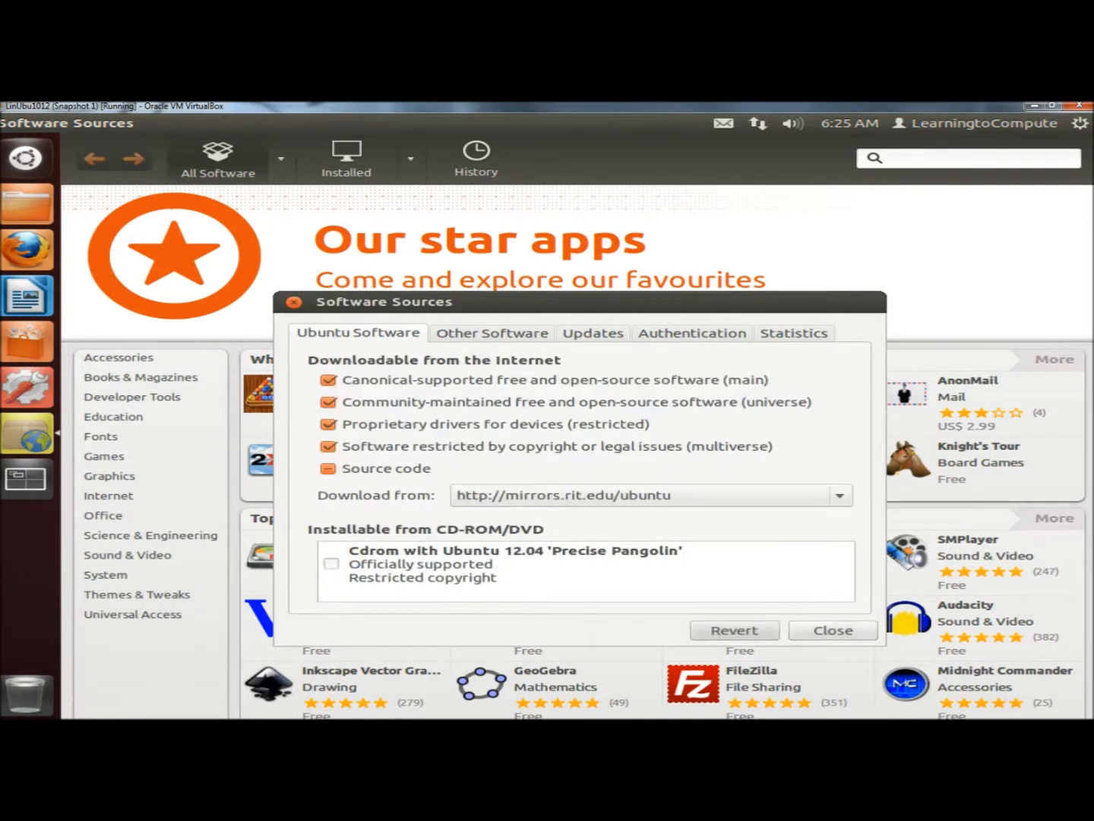
pyautogui.click(828, 635)
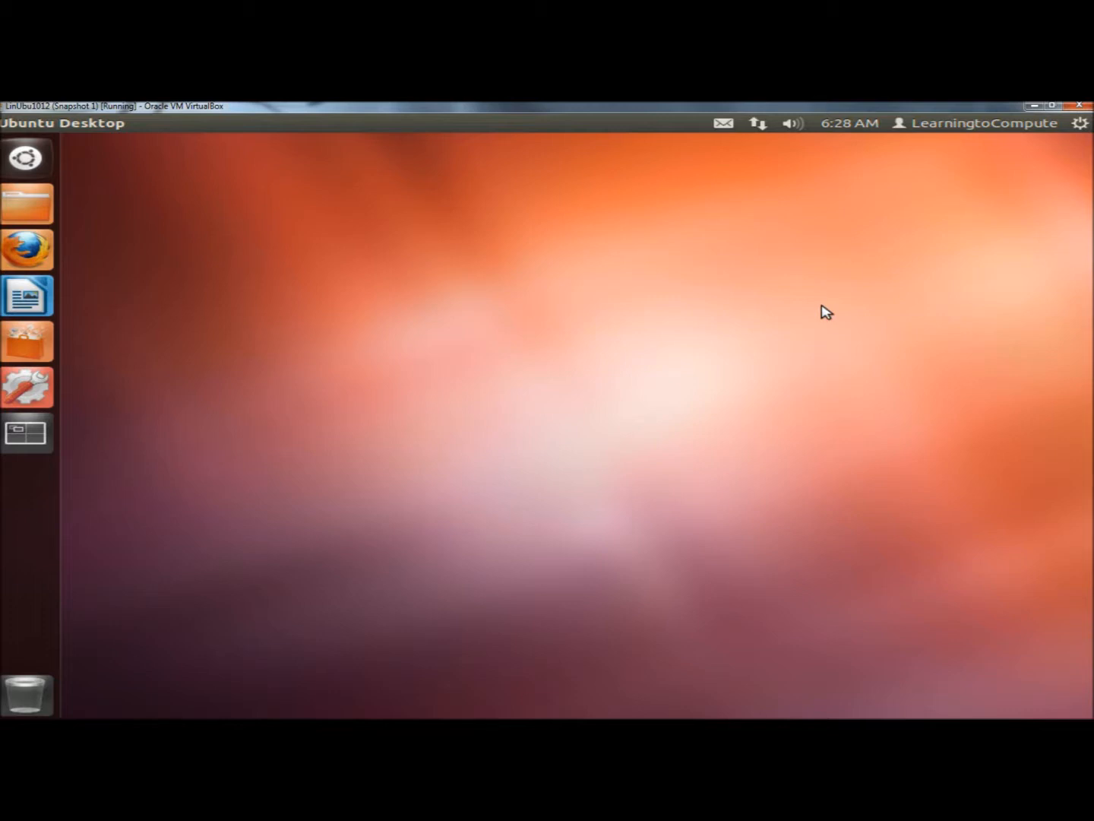
# - Check for new software updates in Update Manager and install all the selected updates
pyautogui.click(1080, 123)
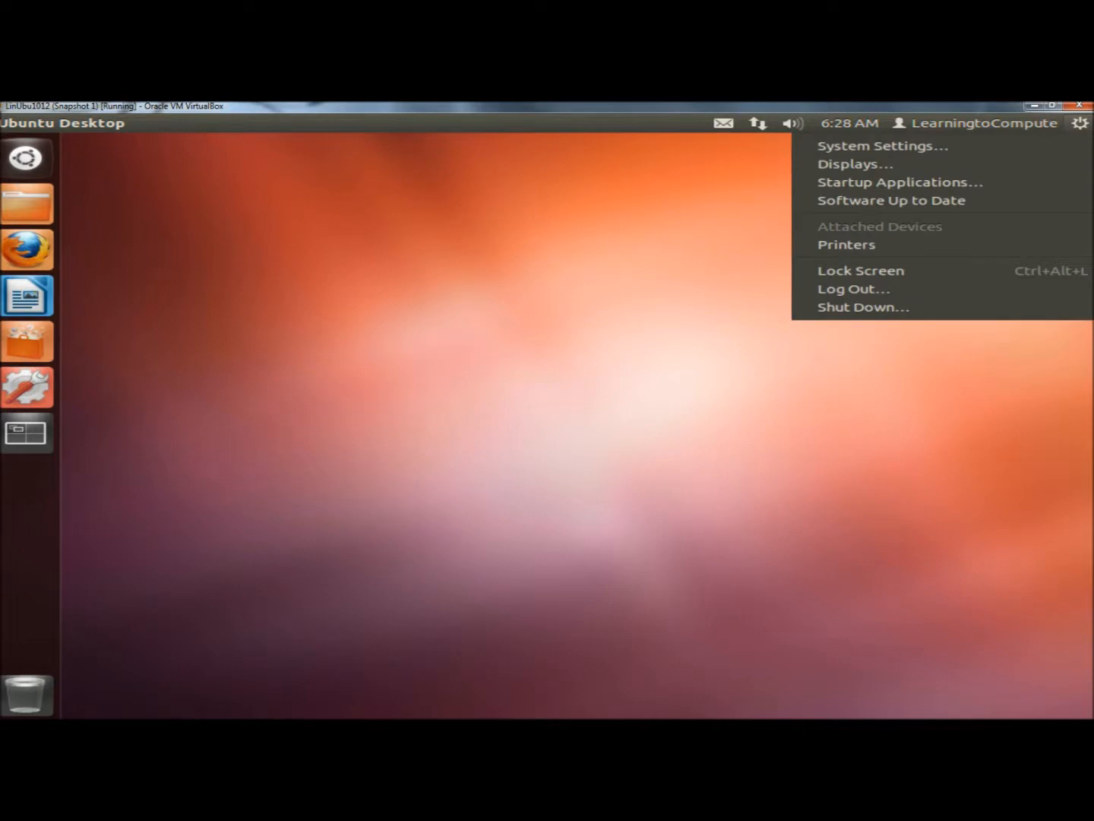
pyautogui.click(914, 204)
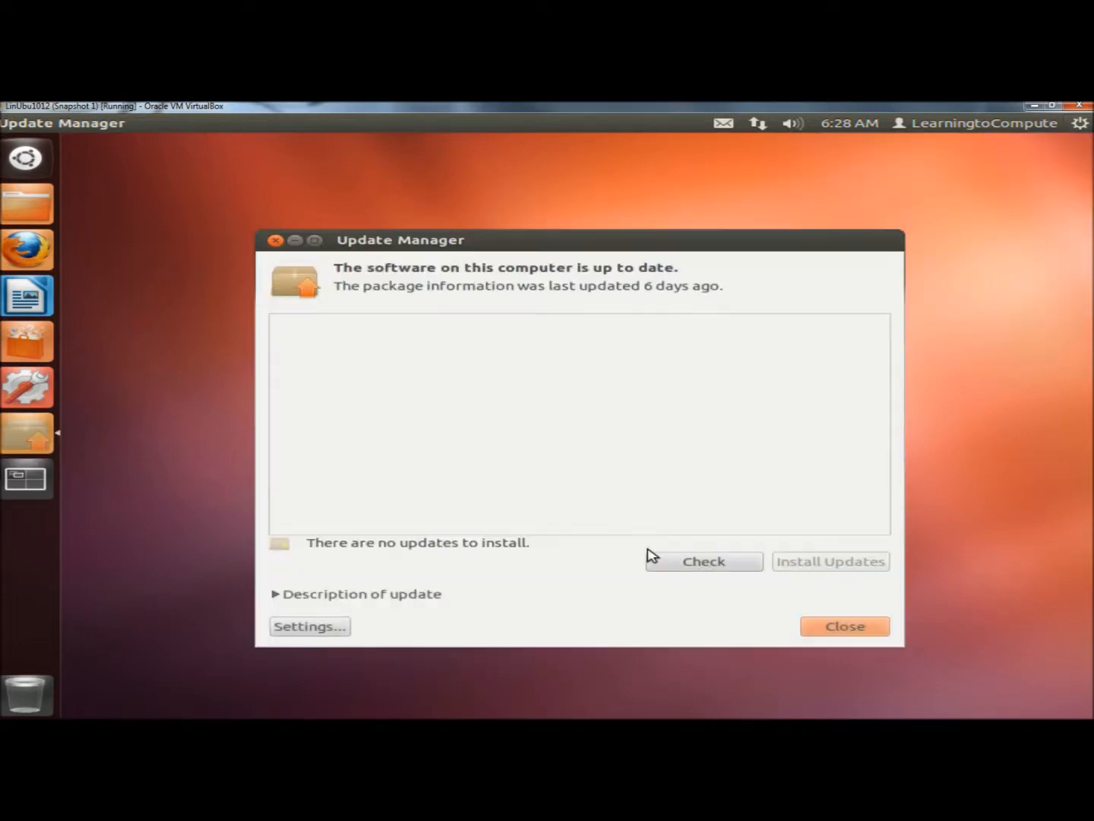
pyautogui.click(679, 563)
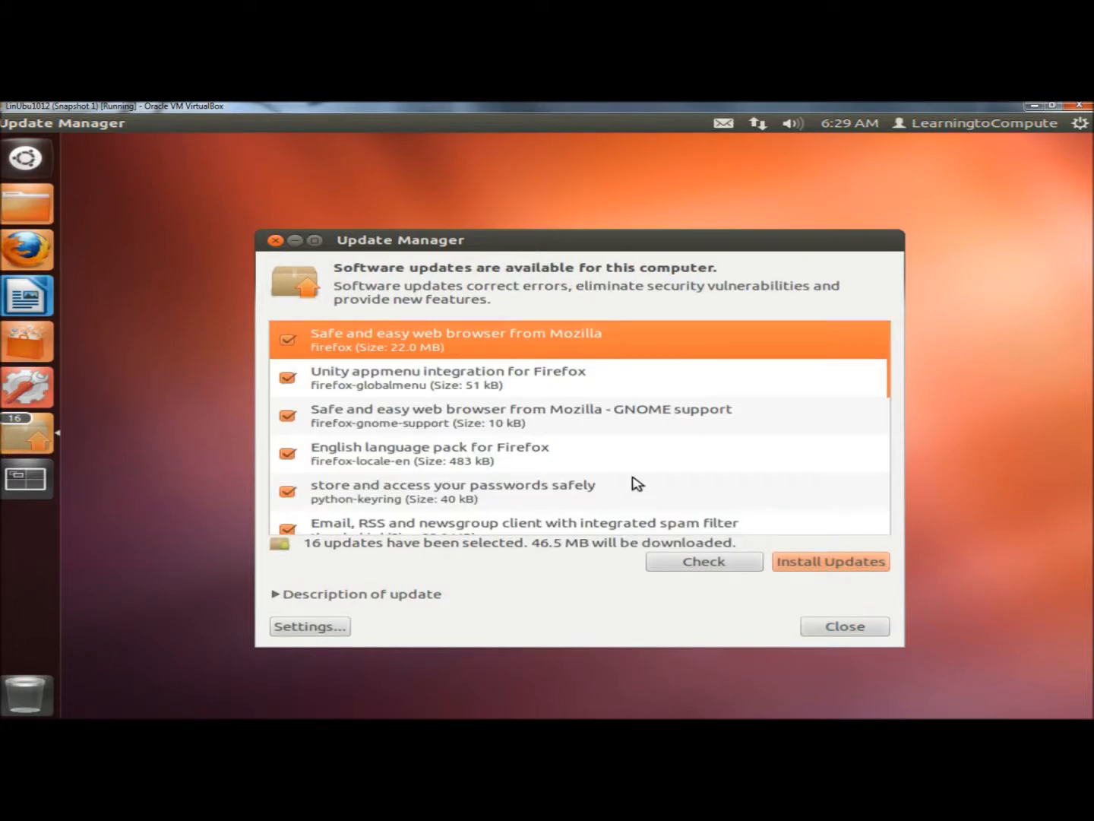
pyautogui.click(833, 571)
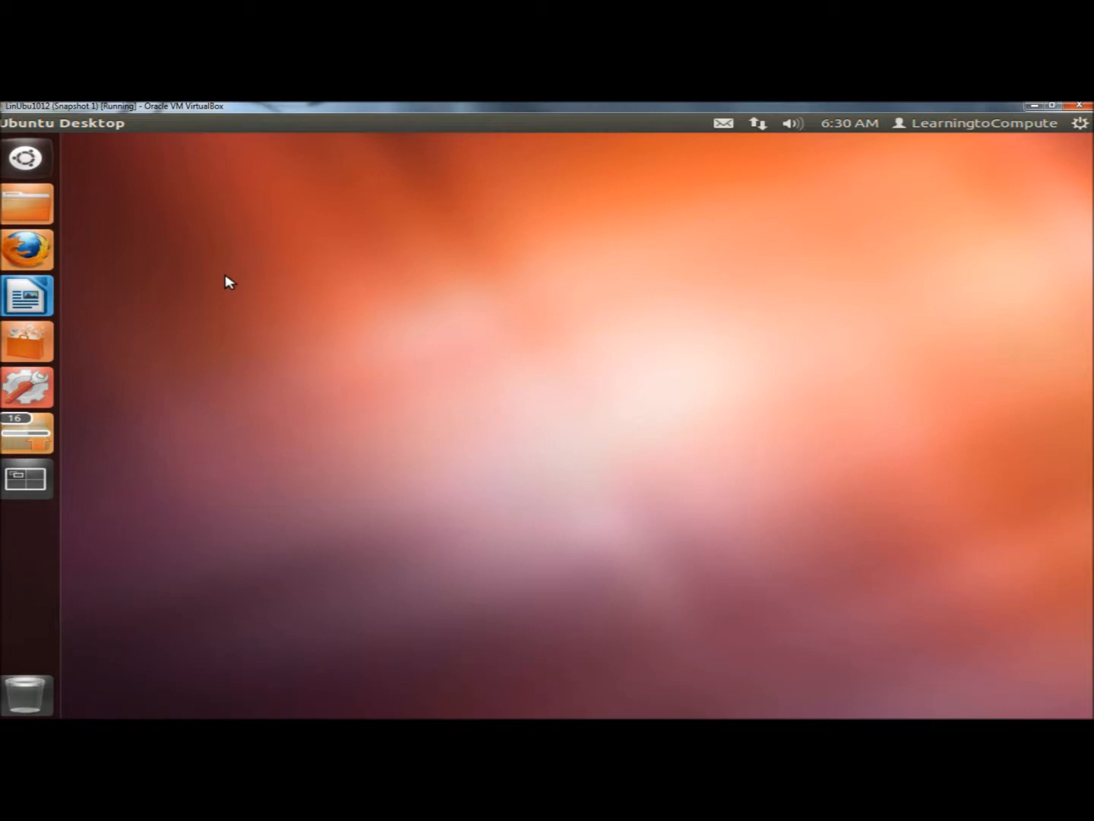
# - Search Ubuntu Software Center for "additional" and install Additional Drivers (jockey-kde)
pyautogui.click(10, 354)
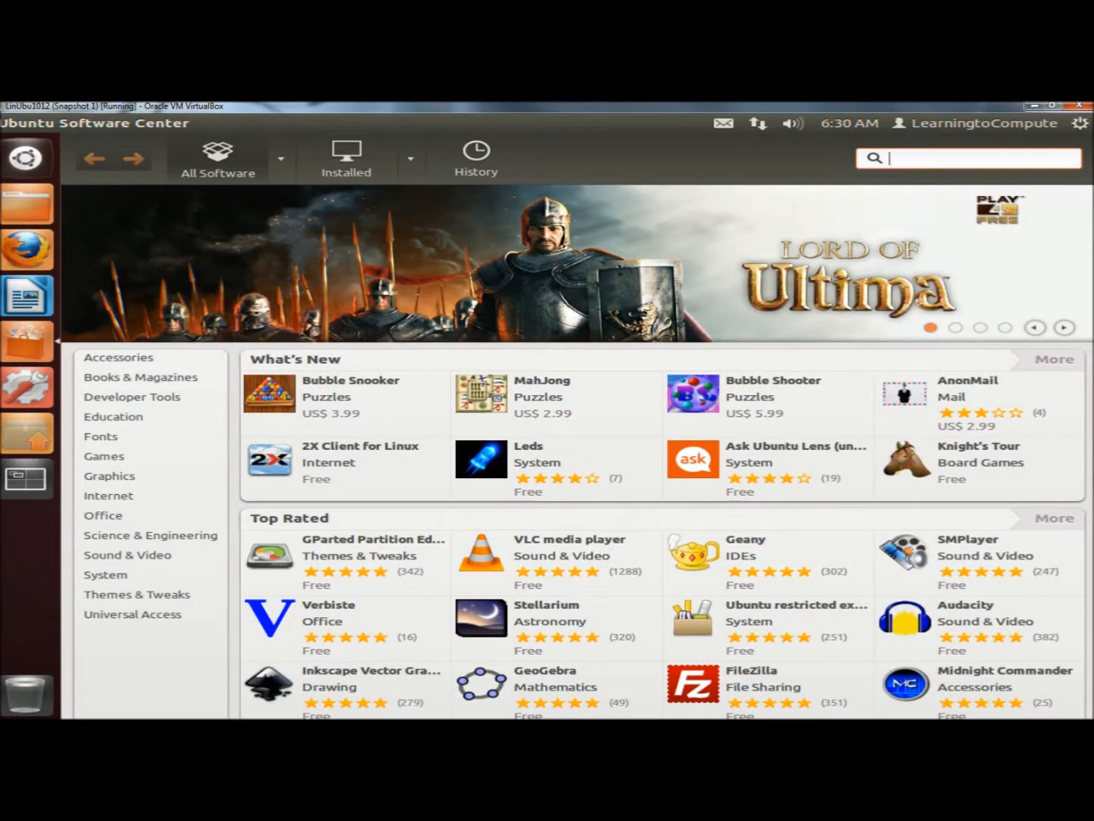
pyautogui.write('additional')
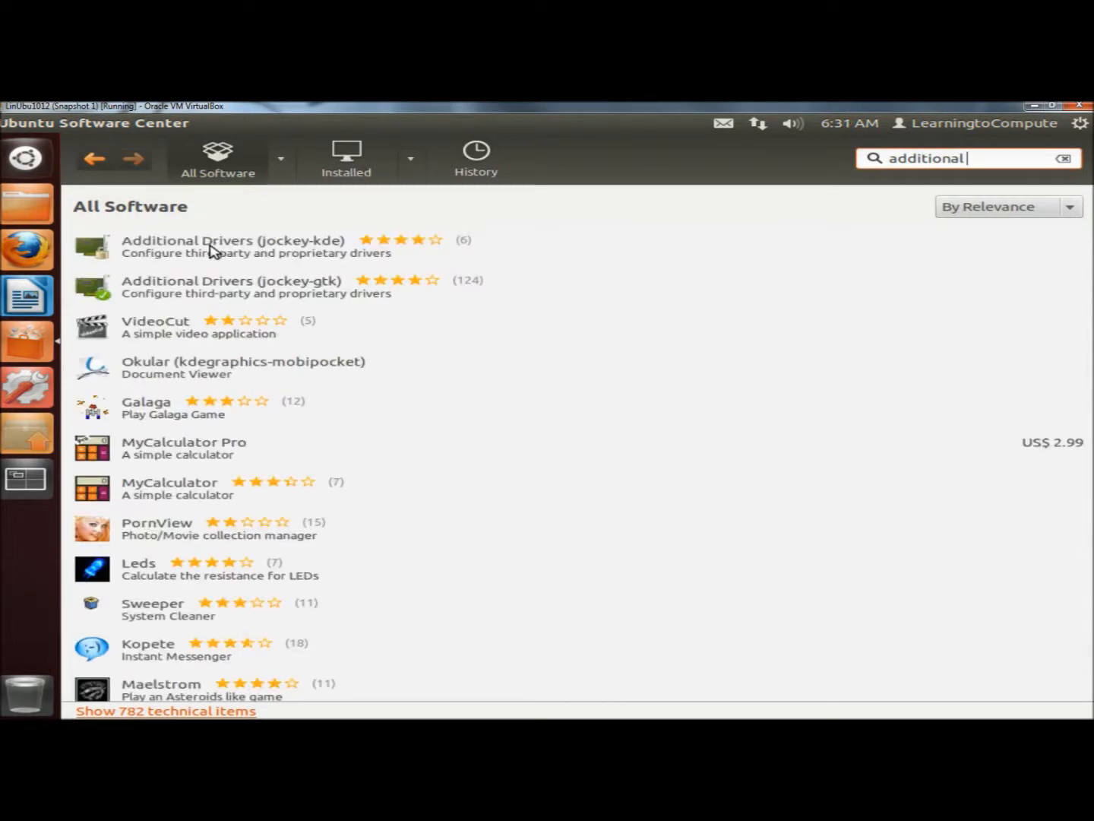
pyautogui.click(263, 245)
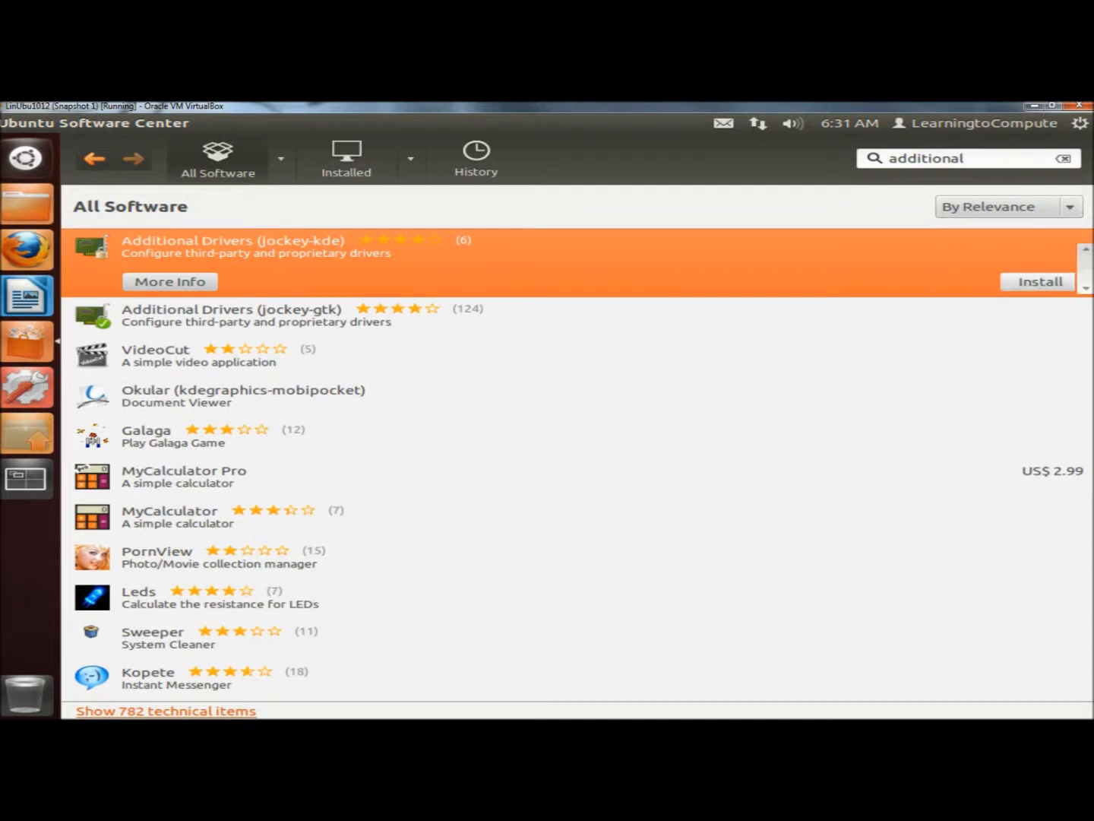
pyautogui.click(1028, 287)
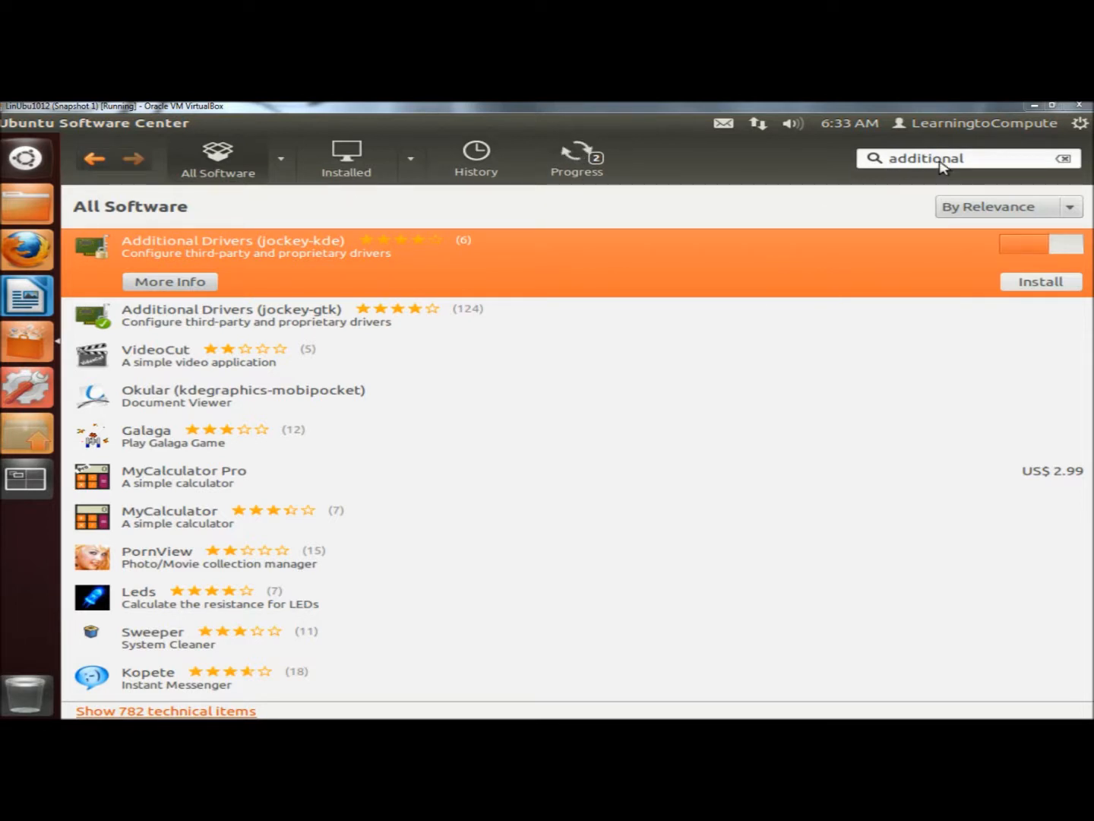
# - Search for "restricted" and install Ubuntu restricted extras, accepting the removal of the conflicting Libav libraries
pyautogui.moveTo(972, 157); pyautogui.dragTo(855, 153)
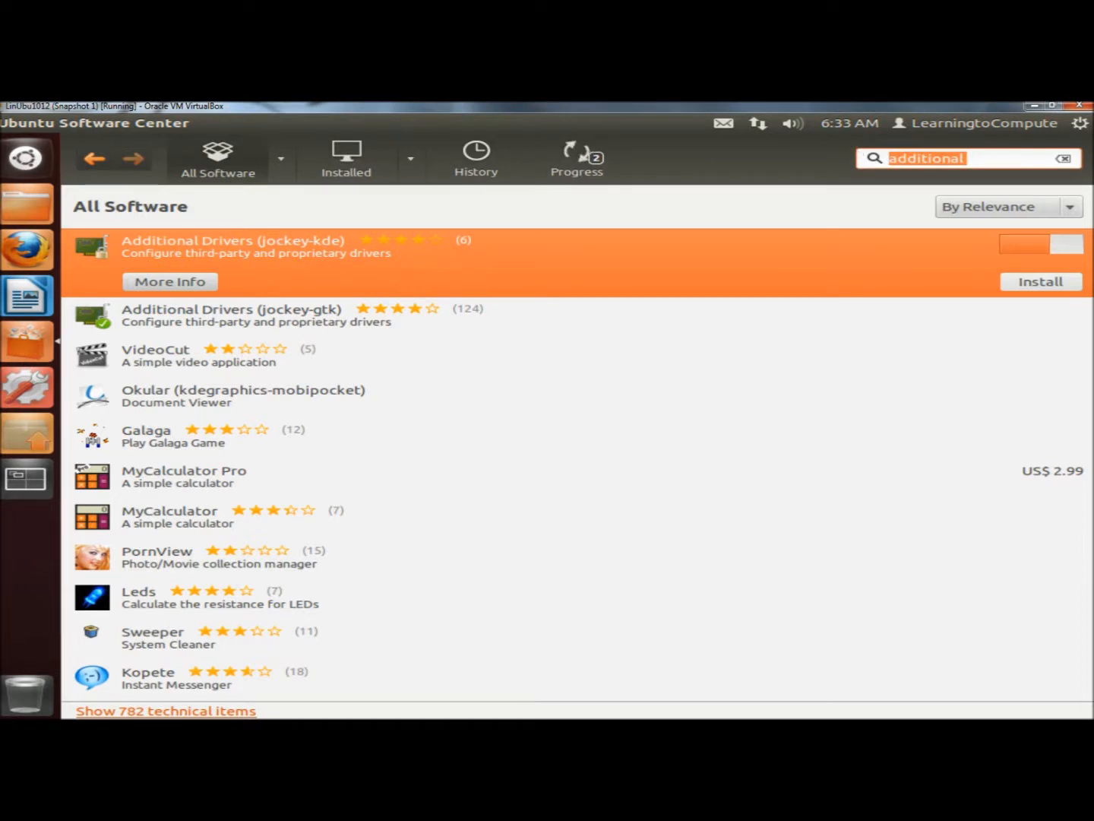
pyautogui.write('restricted')
pyautogui.click(484, 326)
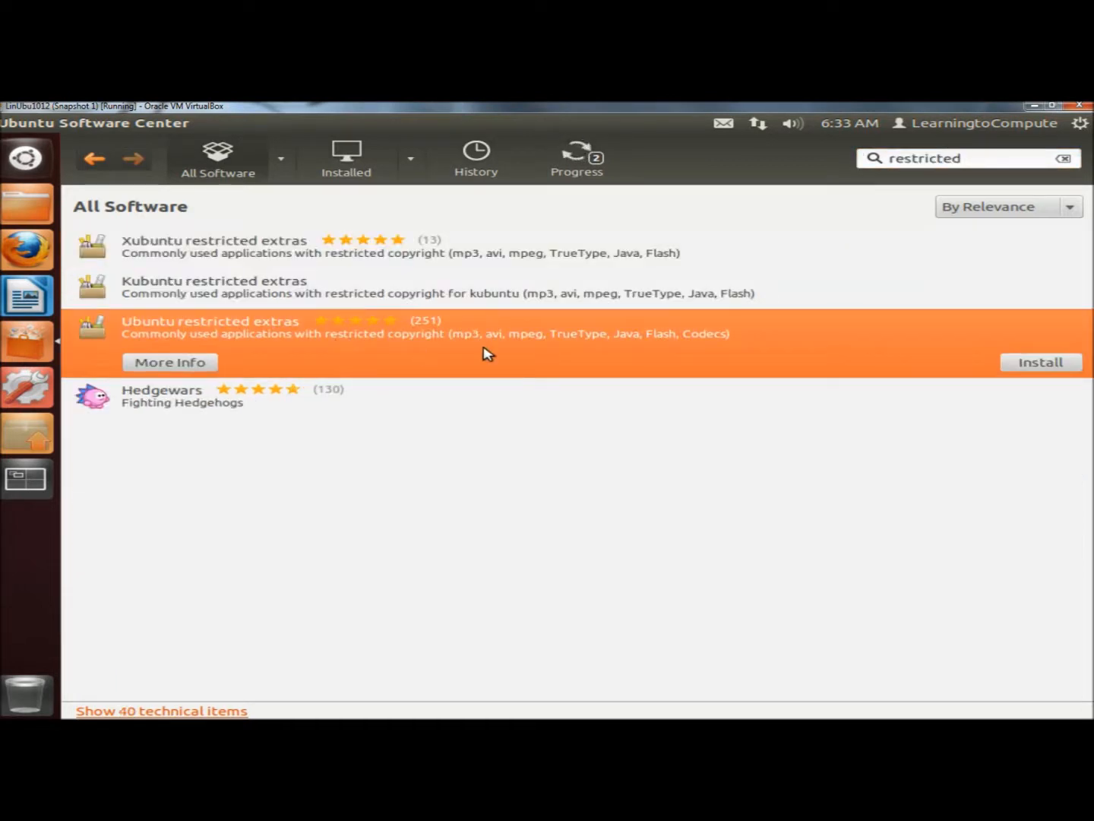
pyautogui.click(1053, 367)
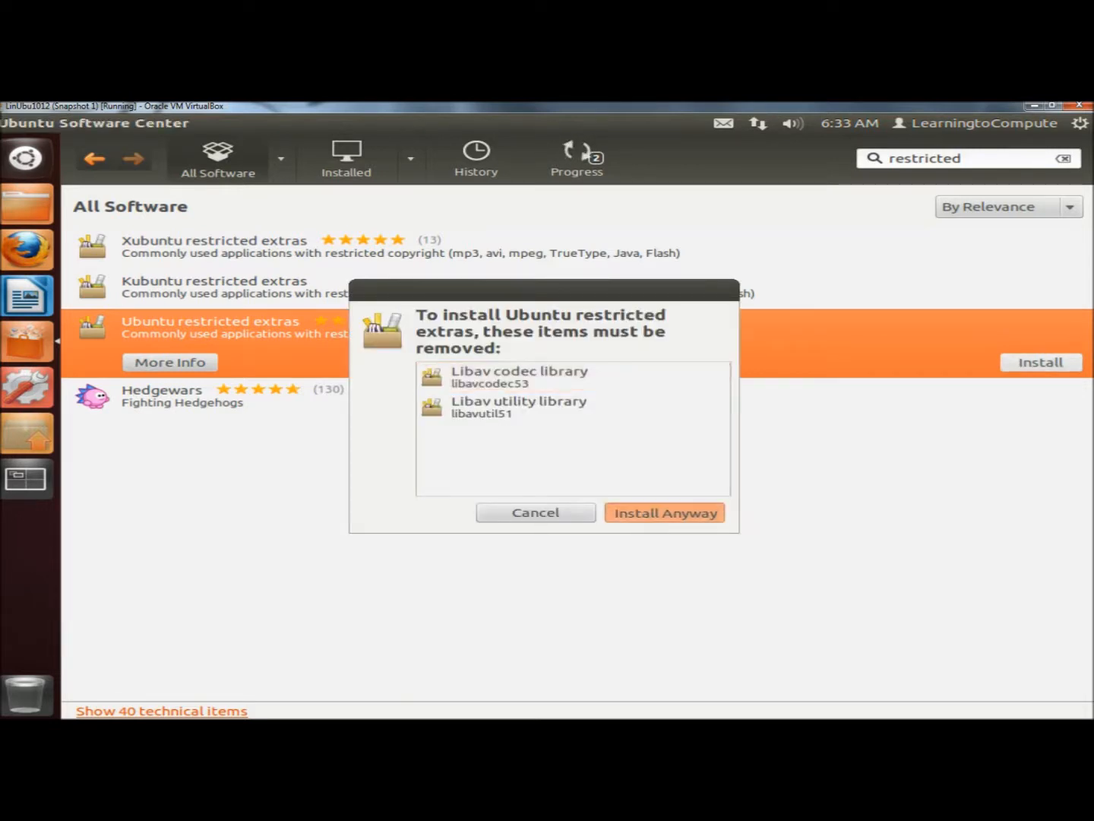
pyautogui.click(666, 513)
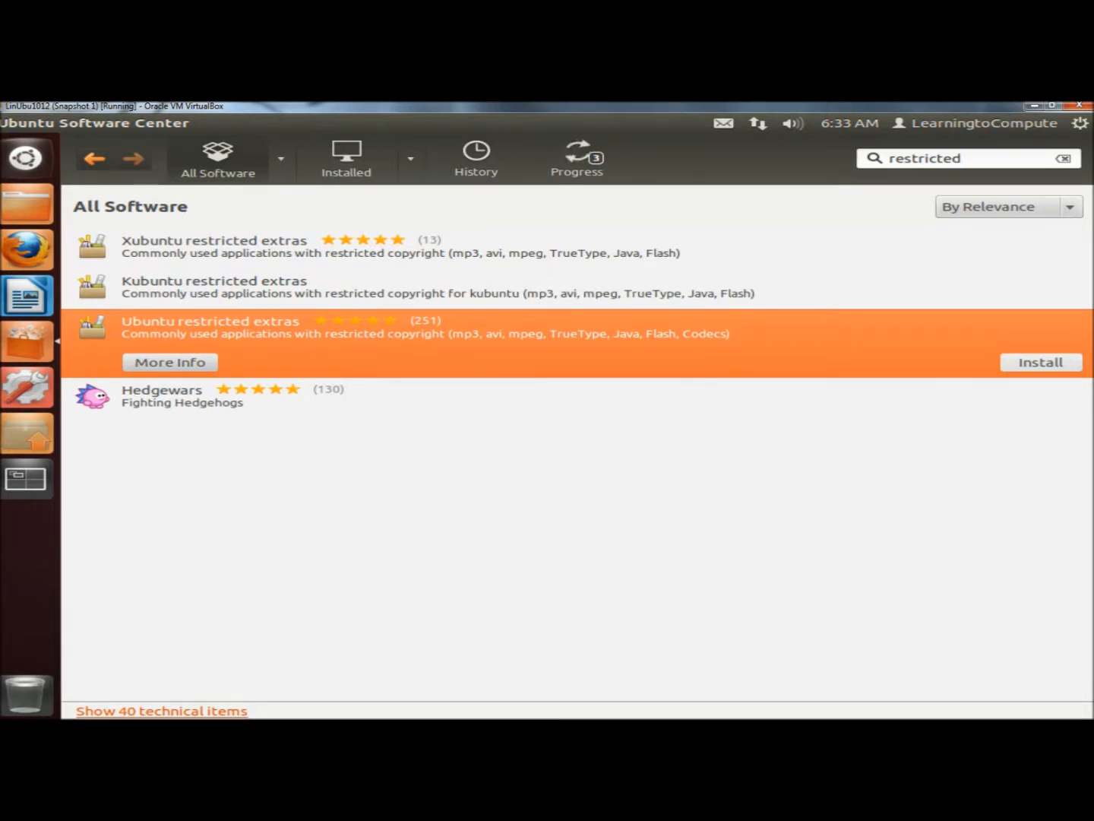
# - Search the software catalogue for "myunity" and install MyUnity
pyautogui.moveTo(961, 159); pyautogui.dragTo(873, 159)
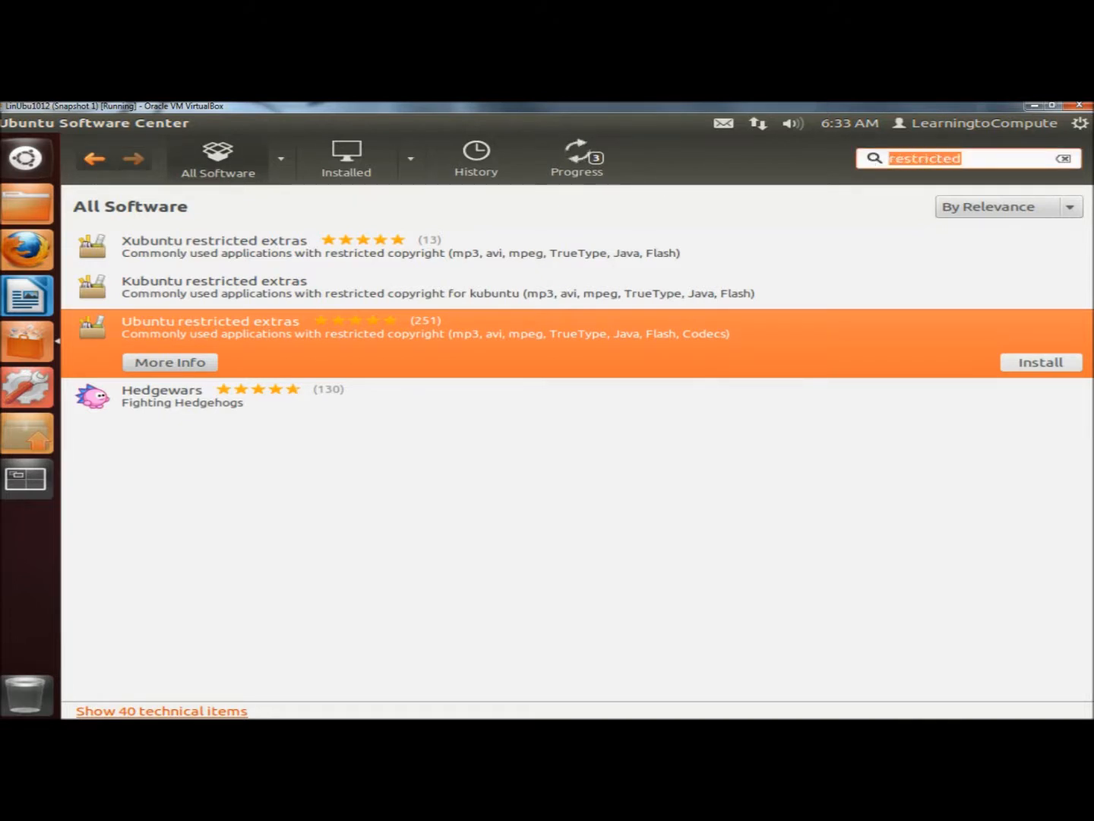
pyautogui.write('my')
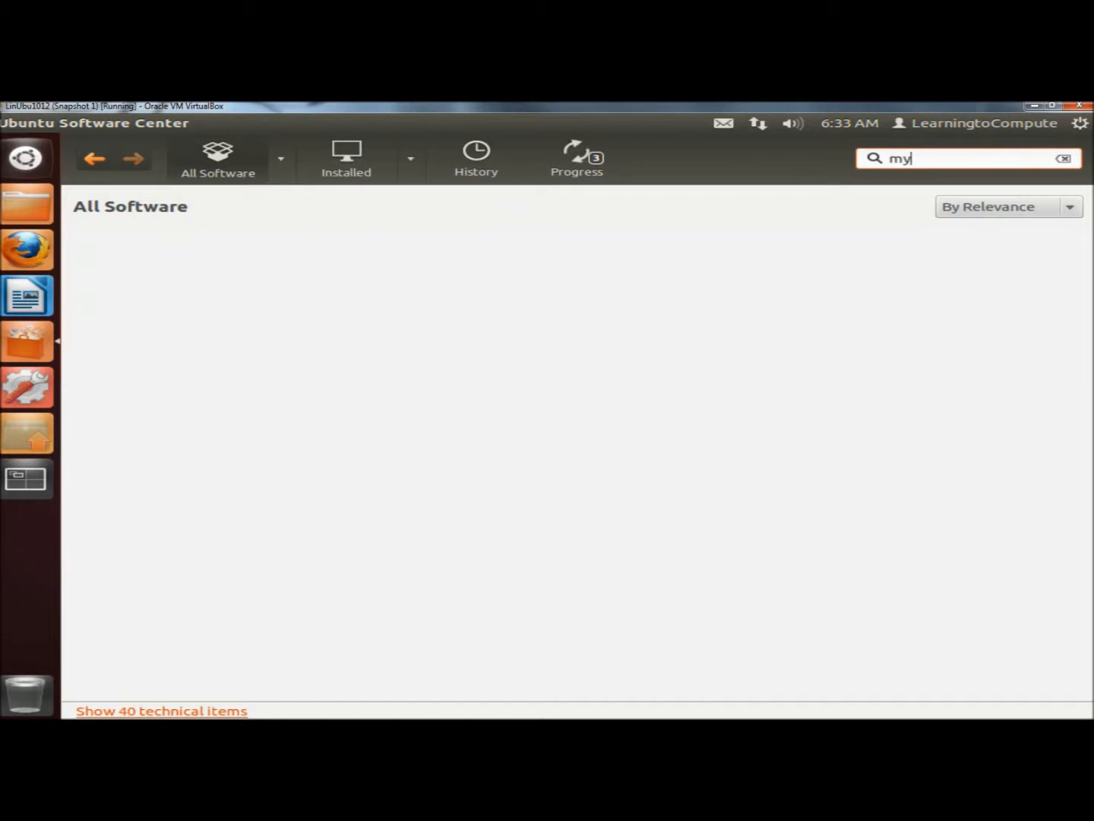
pyautogui.write('unity')
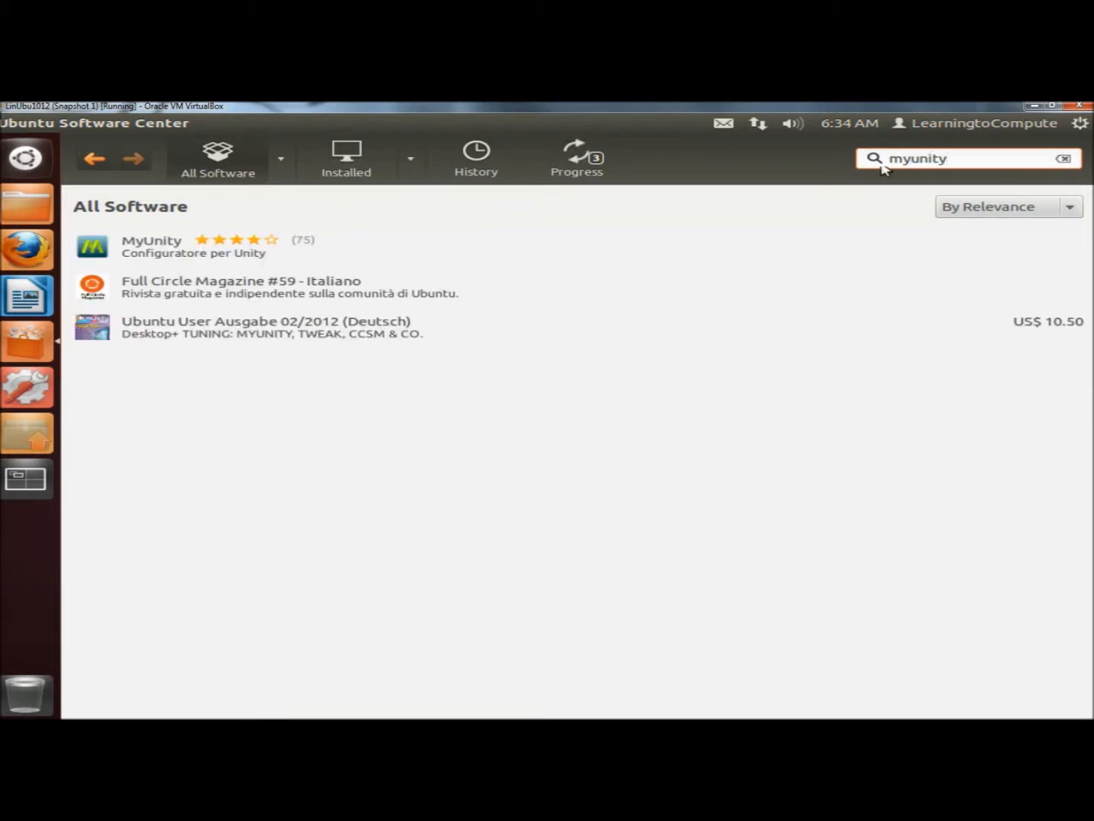
pyautogui.click(168, 251)
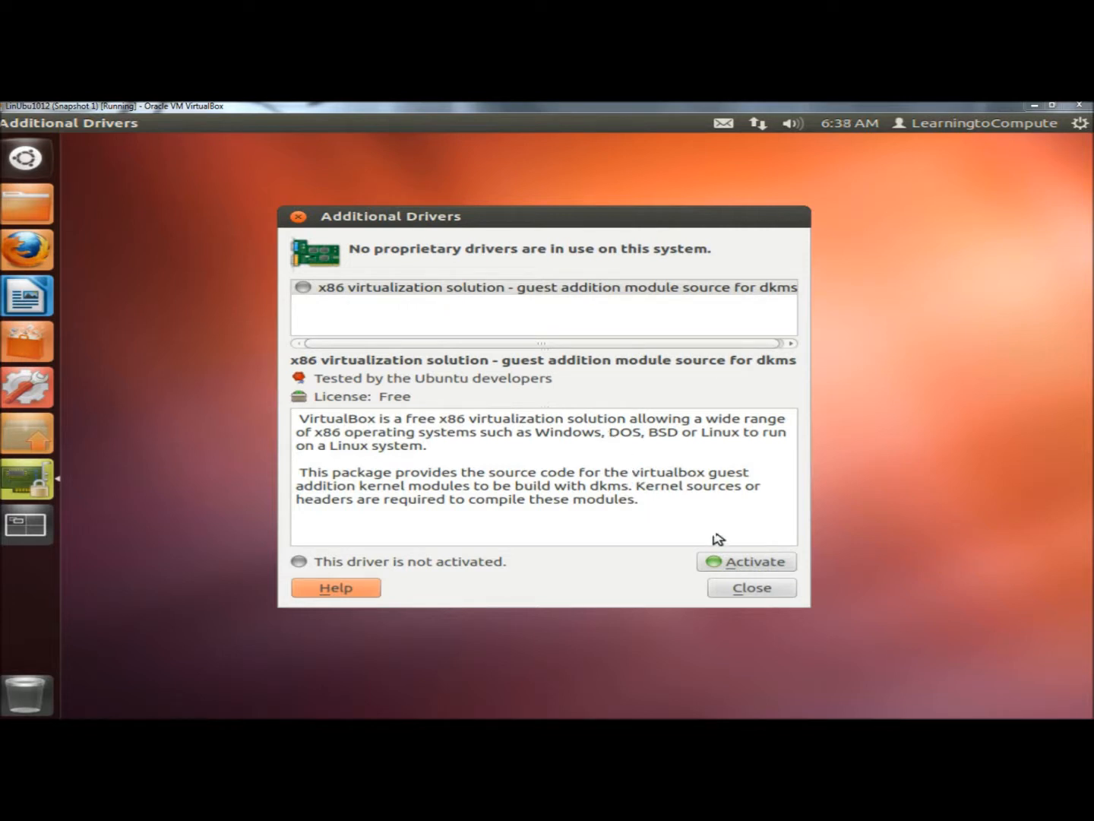
# - Activate the x86 virtualization solution guest addition driver and close Additional Drivers
pyautogui.click(729, 563)
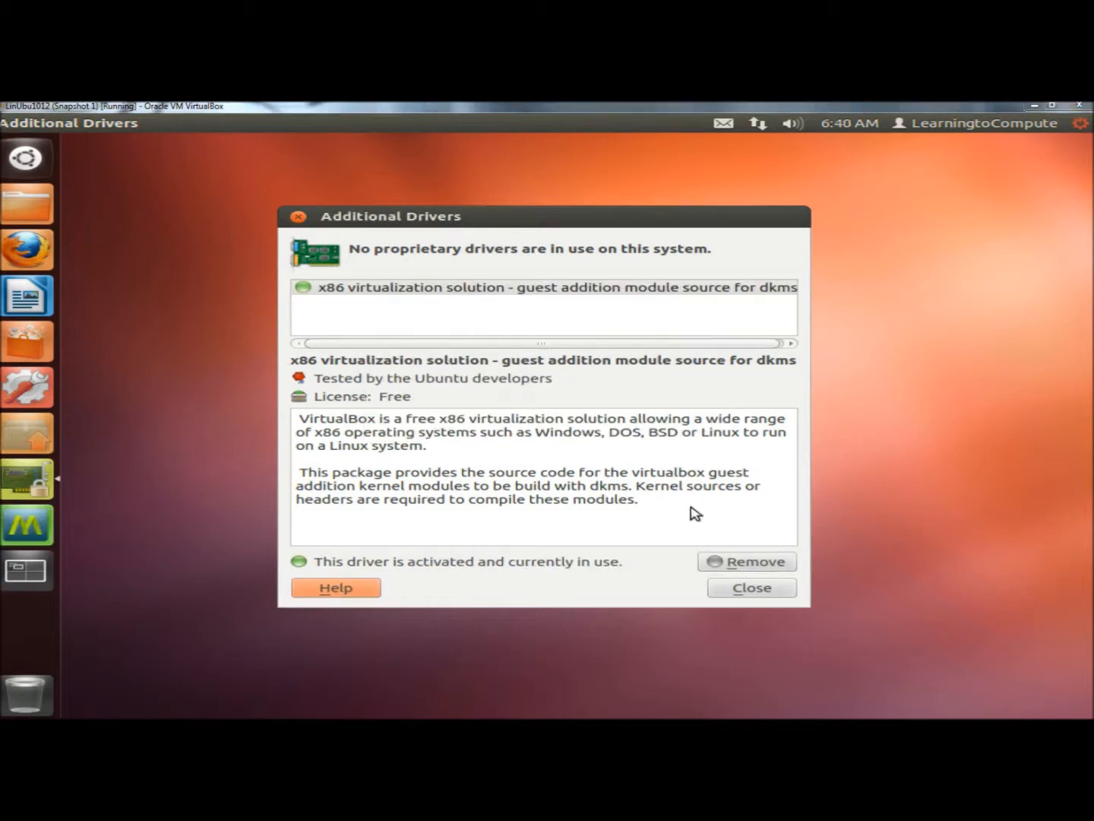
pyautogui.click(742, 594)
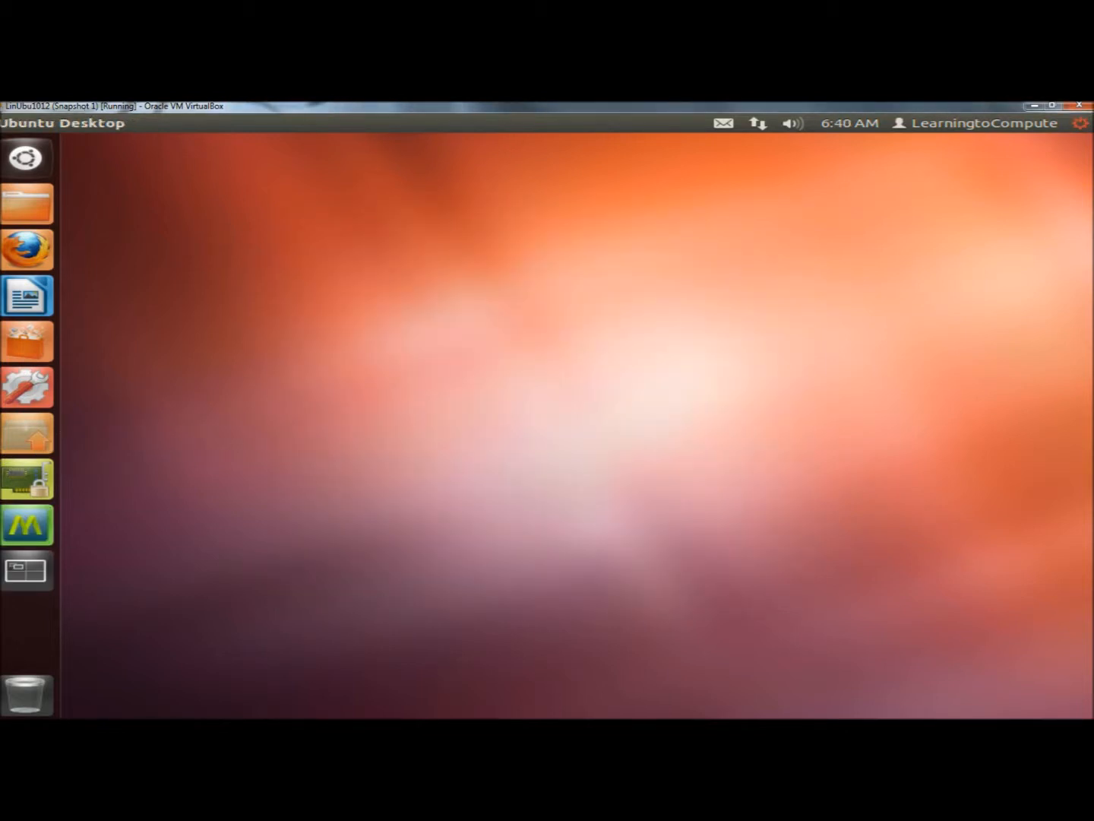
# - Open MyUnity to view its launcher customization options, and close it
pyautogui.click(29, 531)
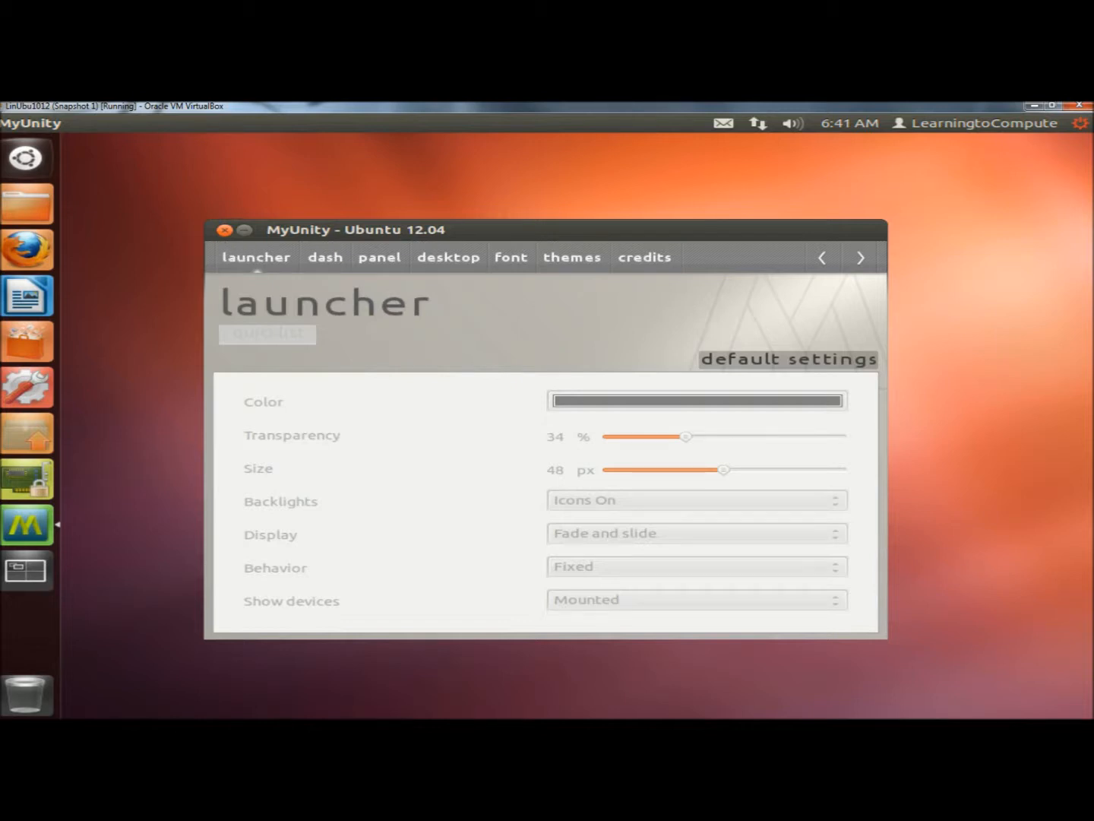
pyautogui.click(224, 229)
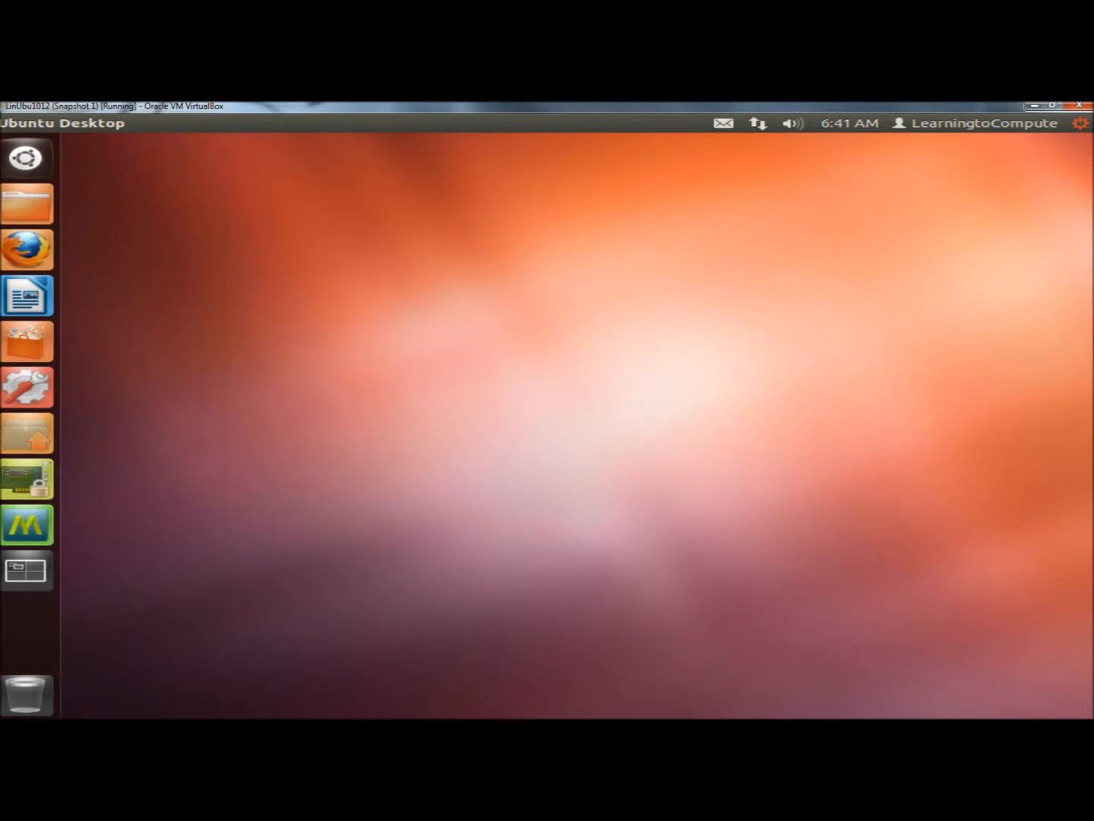
# - In the system's Privacy settings, set the forget-activities range to All and delete the recorded history
pyautogui.click(29, 384)
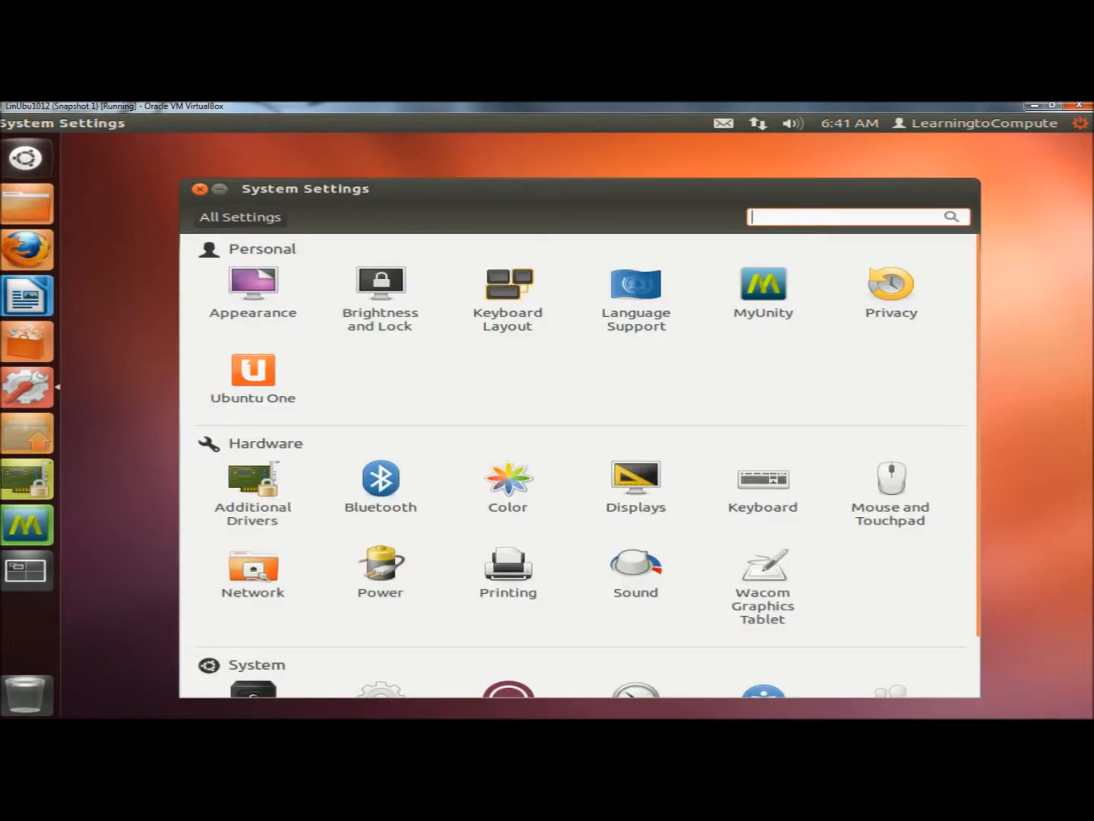
pyautogui.click(887, 290)
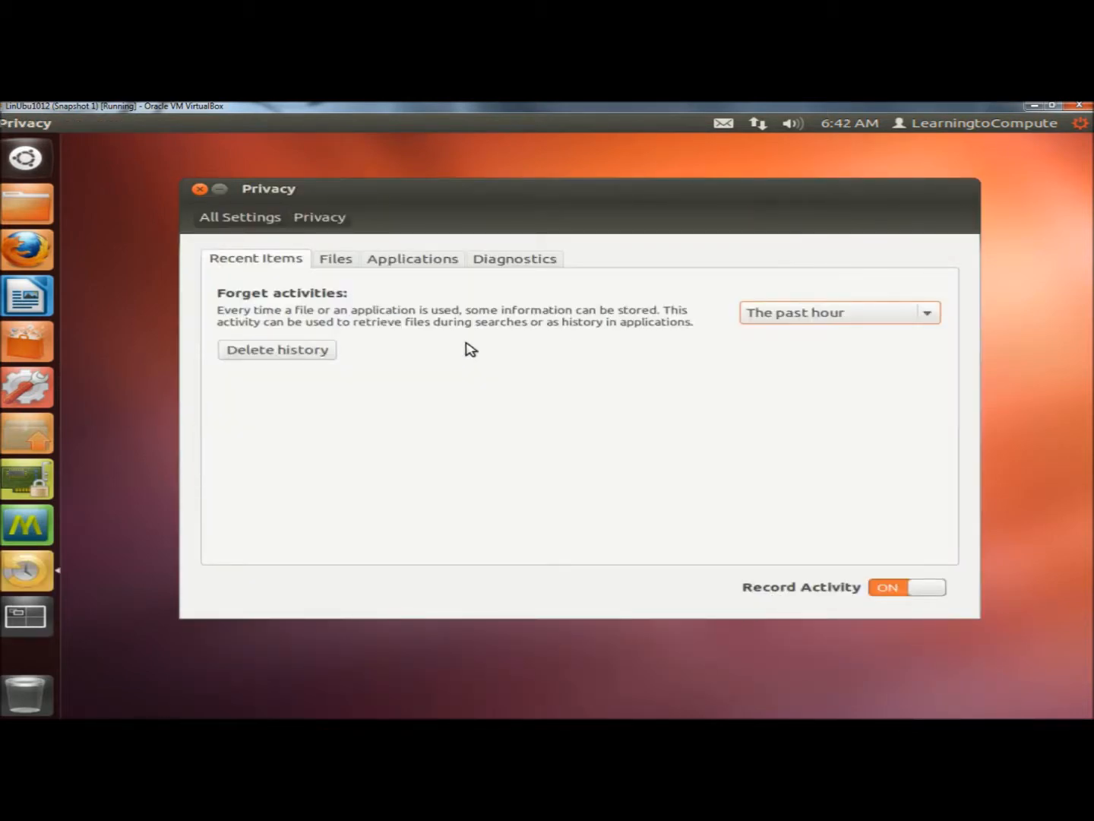
pyautogui.click(926, 314)
pyautogui.click(756, 384)
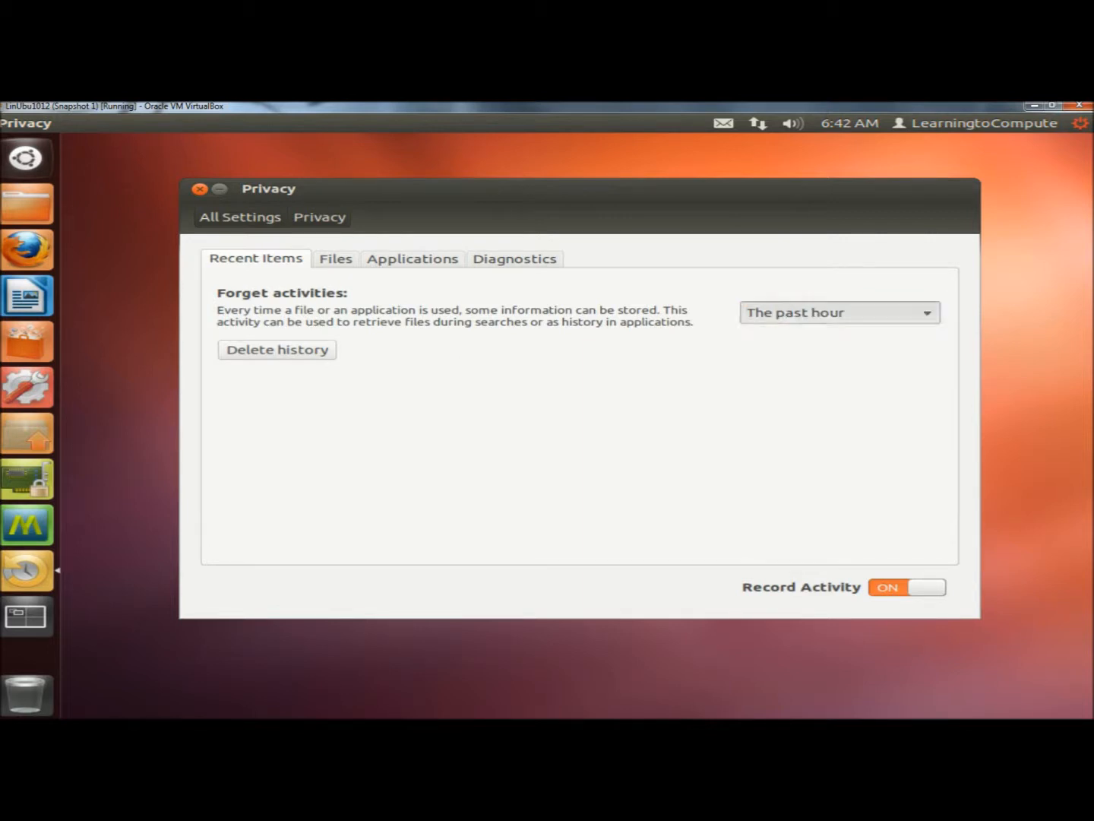
pyautogui.click(277, 351)
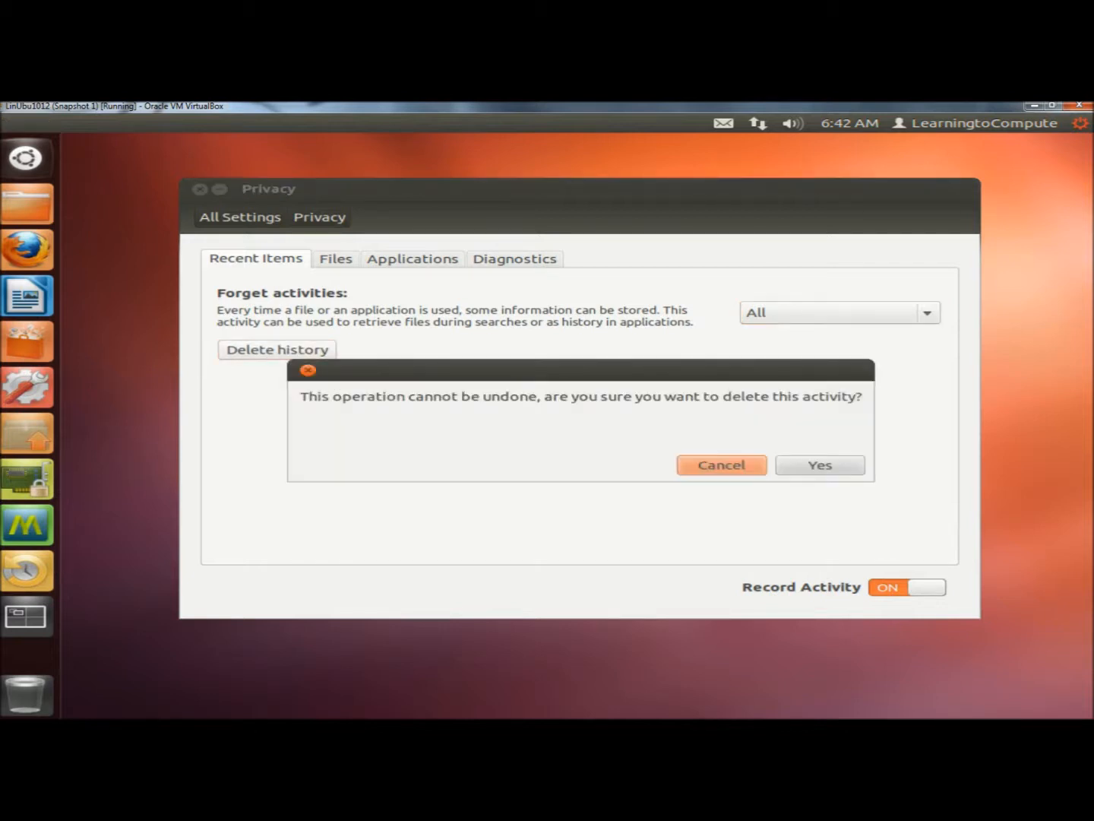
pyautogui.click(801, 466)
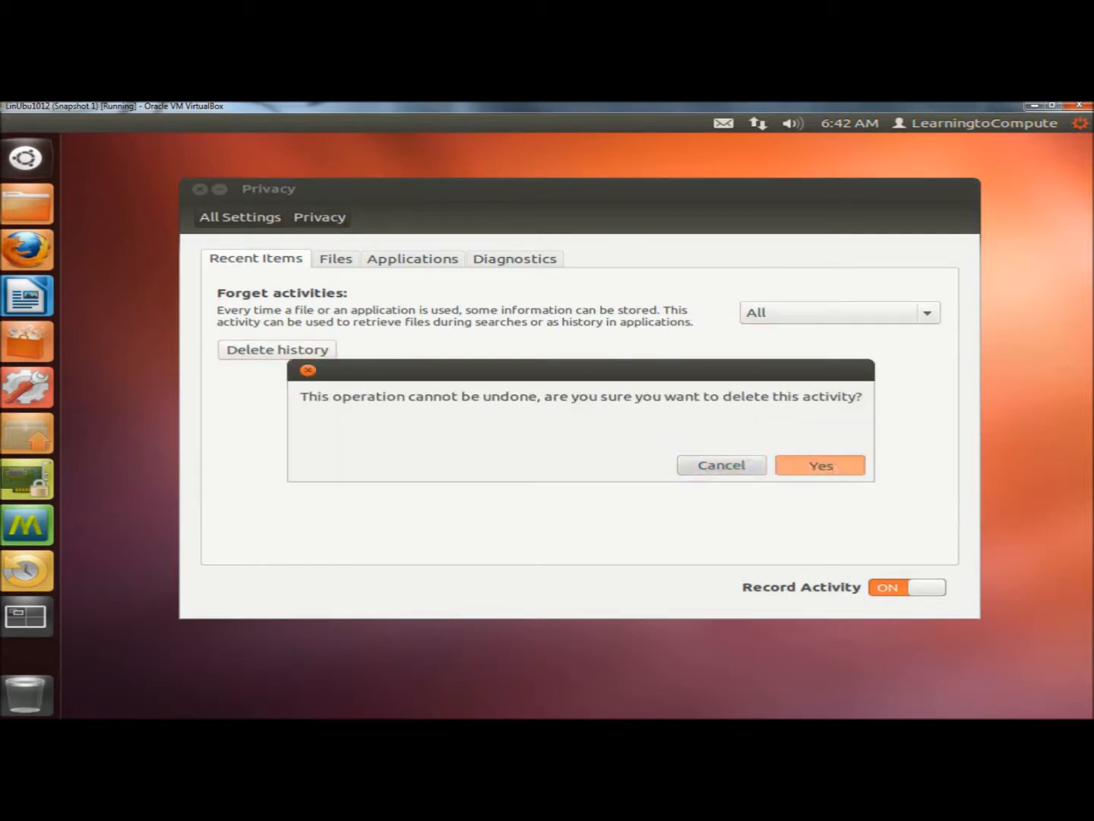
# - Review the privacy options for files, applications and diagnostics, and close the Privacy settings
pyautogui.click(336, 260)
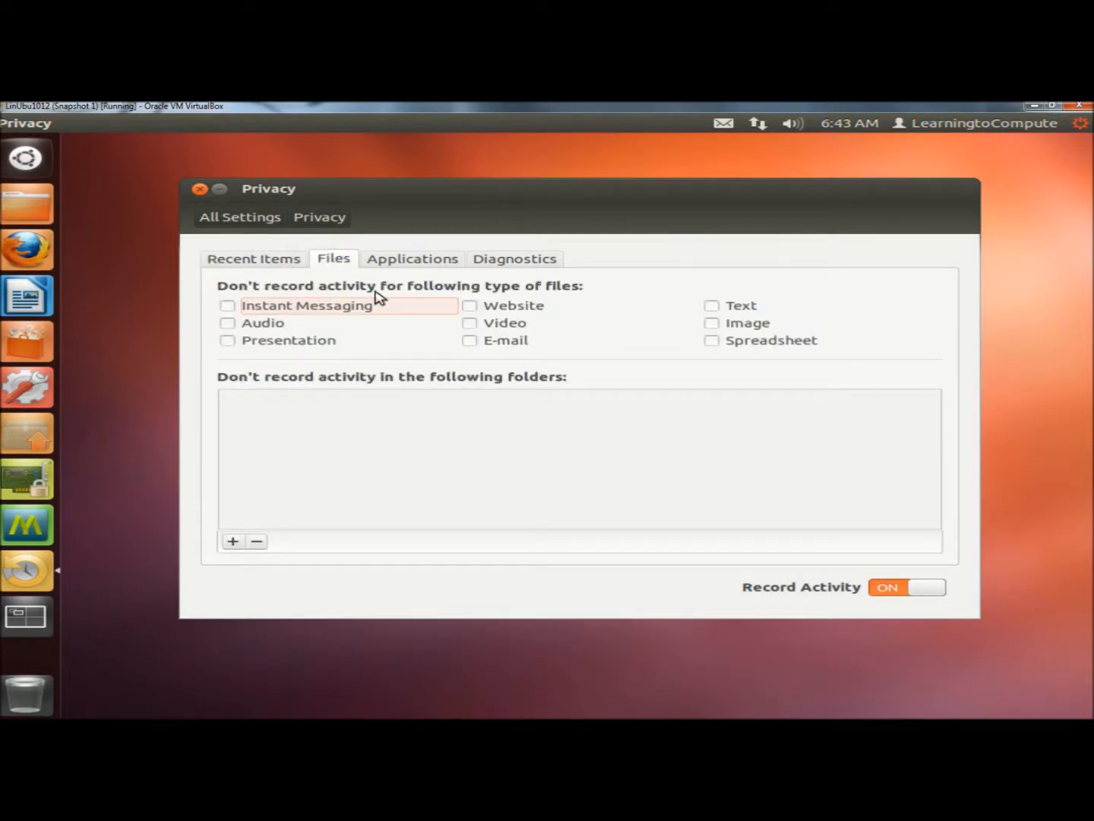
pyautogui.click(418, 263)
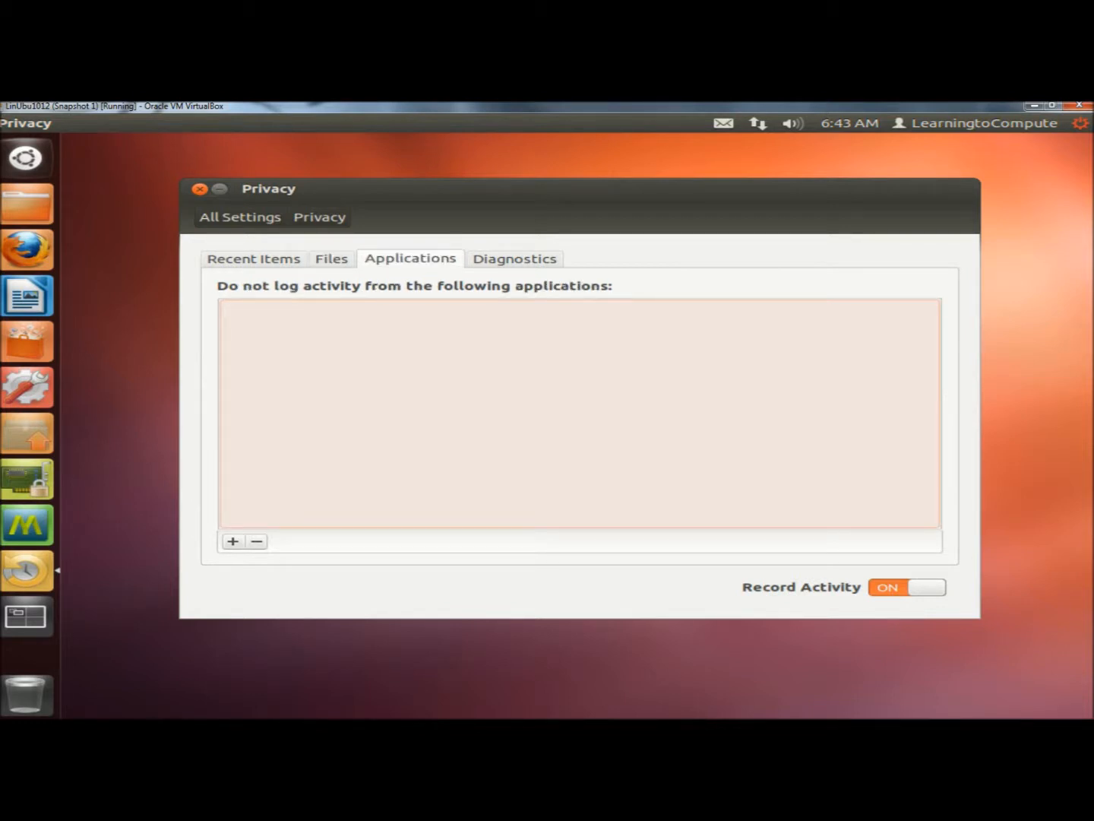
pyautogui.click(497, 258)
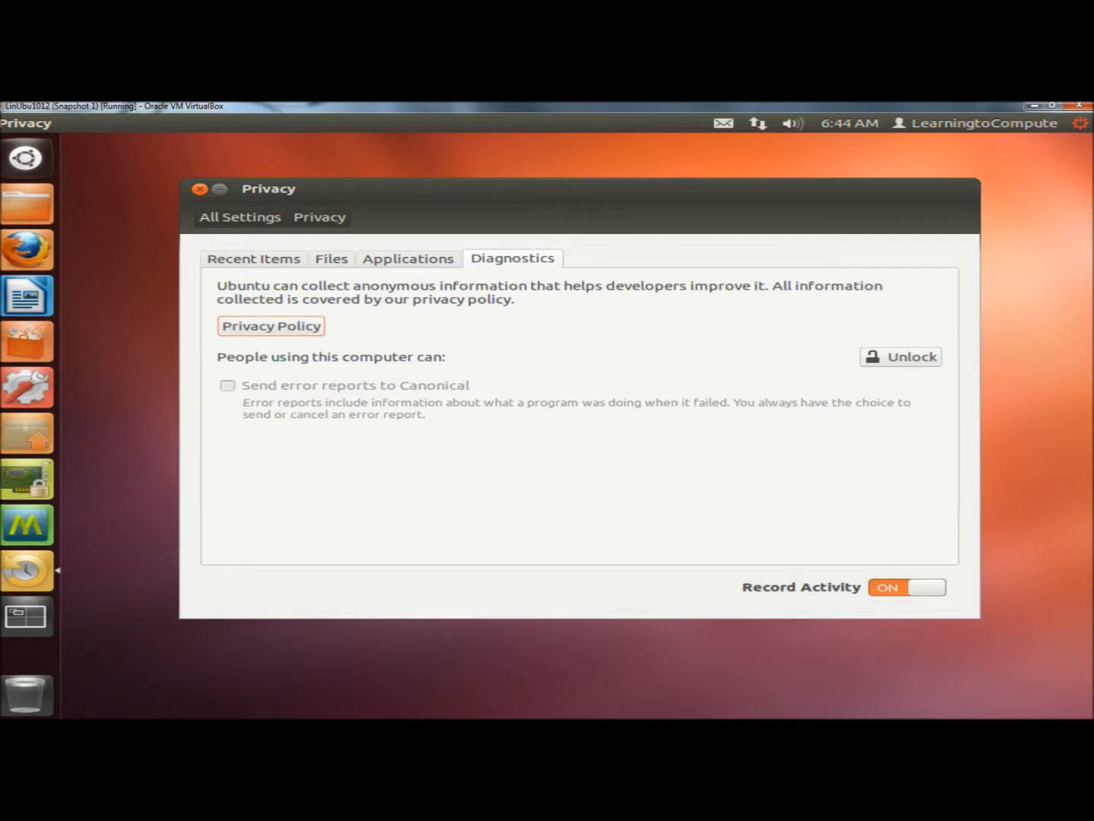
pyautogui.click(199, 188)
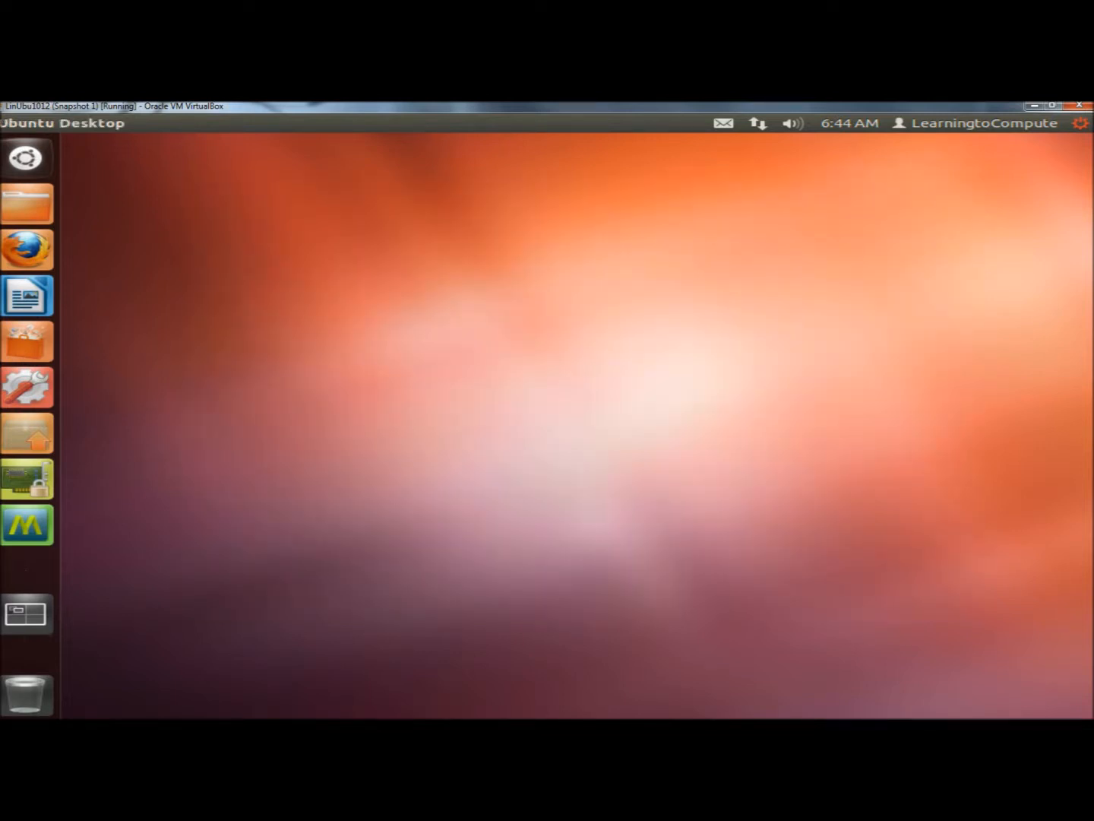
# - Search Ubuntu Software Center for "flash" to check the Adobe Flash plugin's installation status, and close the software catalogue
pyautogui.click(41, 348)
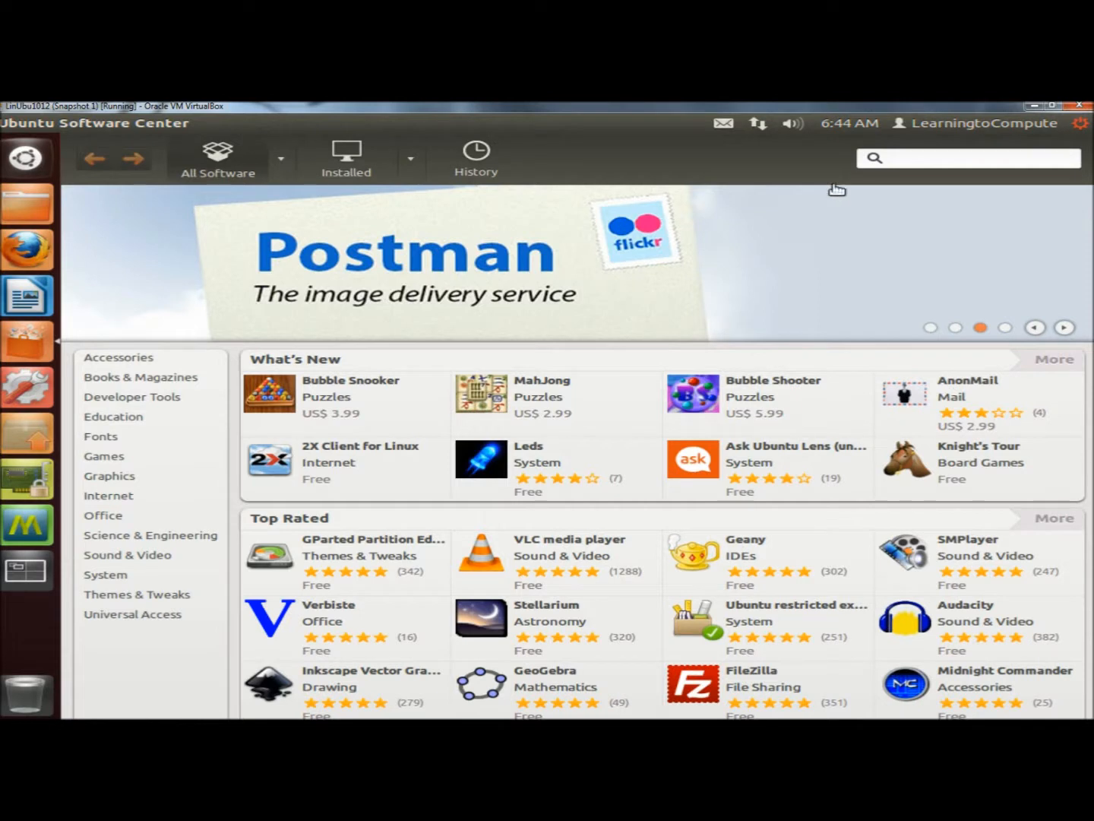
pyautogui.click(927, 152)
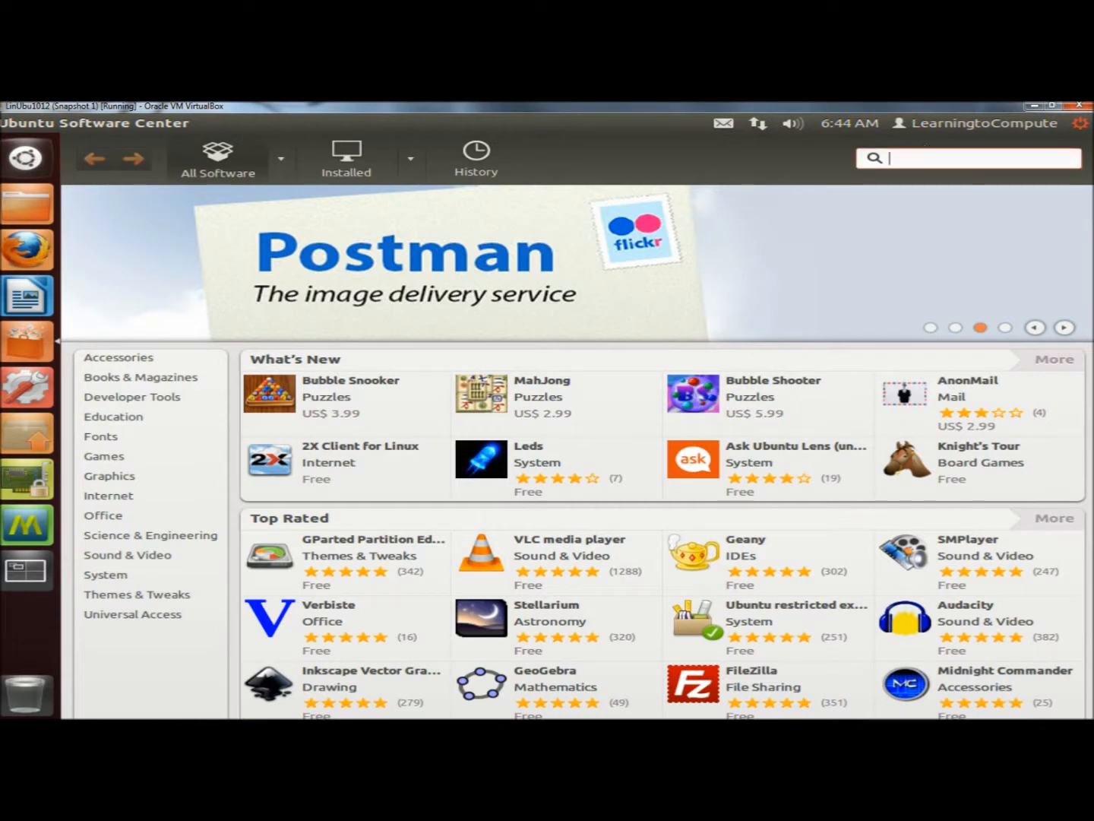
pyautogui.write('flash')
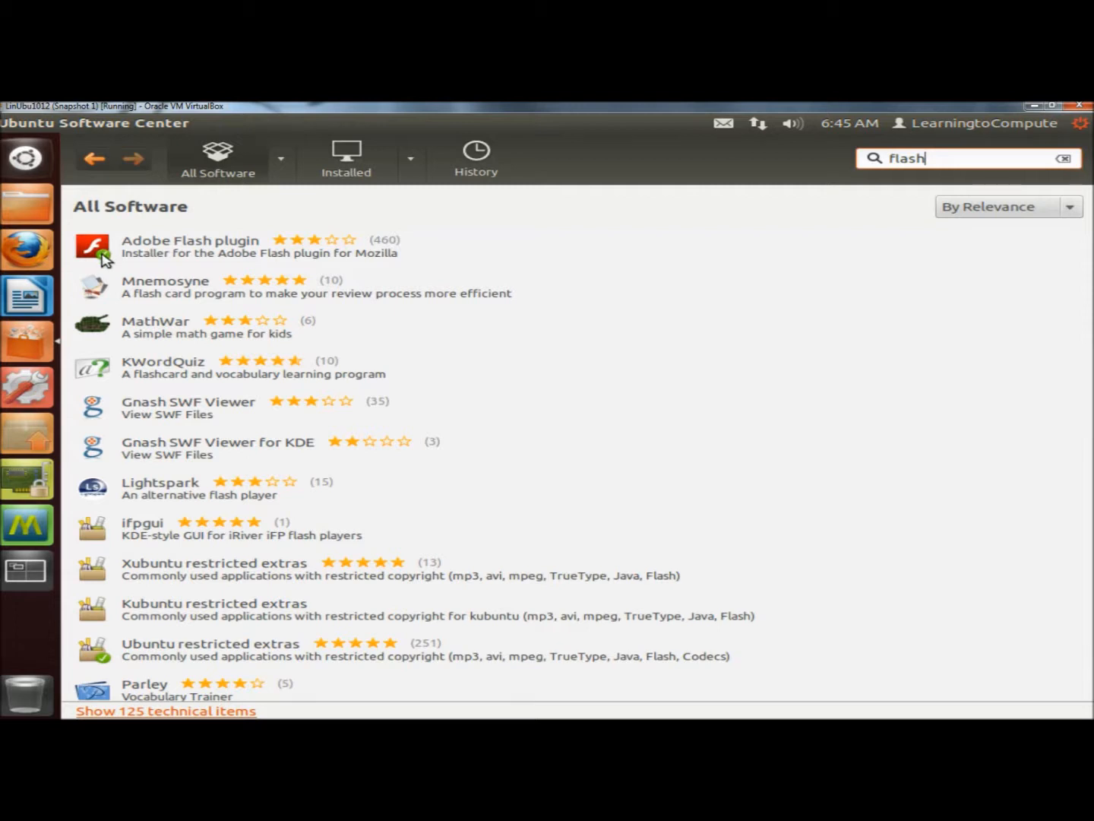
pyautogui.moveTo(12, 125)
pyautogui.click(8, 124)
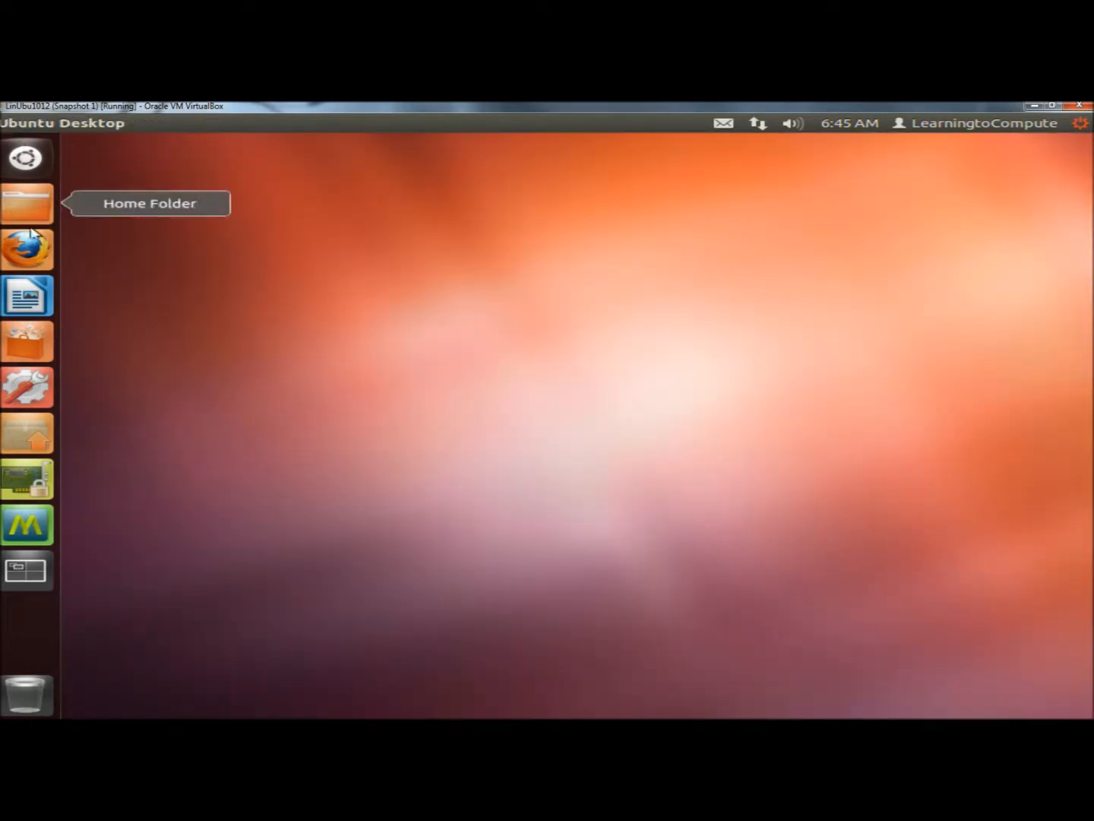
pyautogui.click(27, 252)
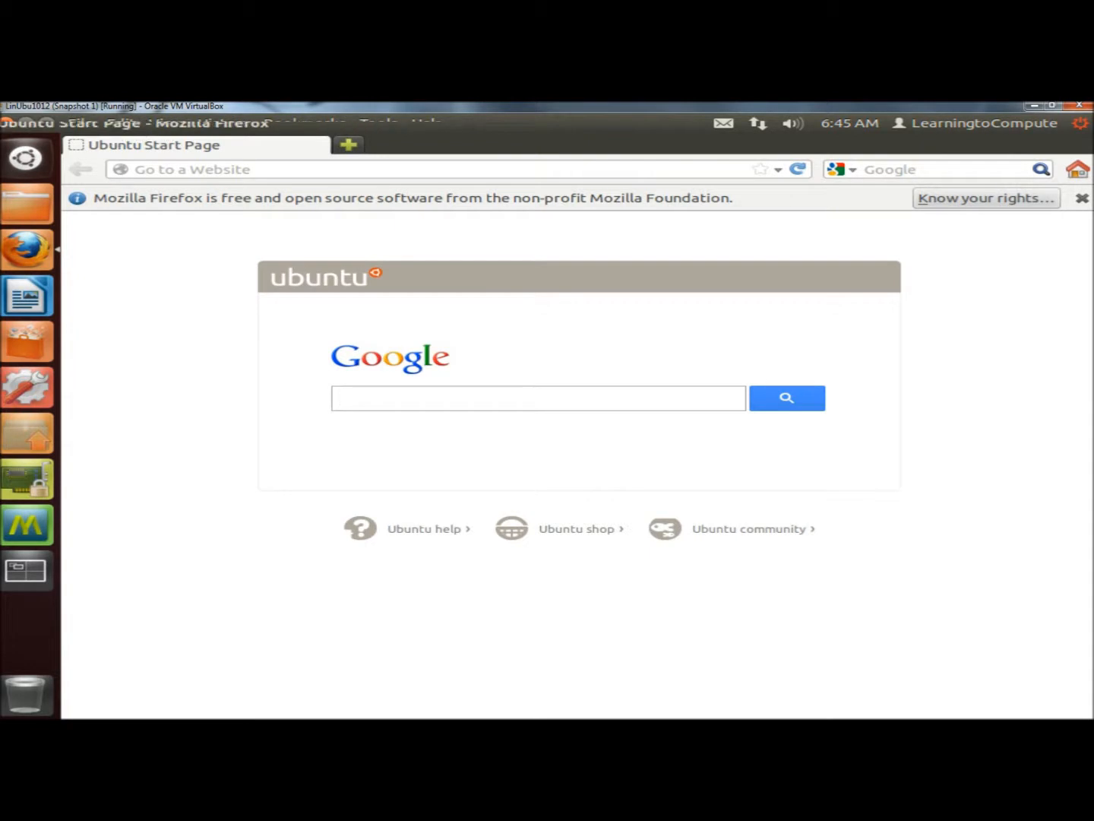
pyautogui.click(120, 124)
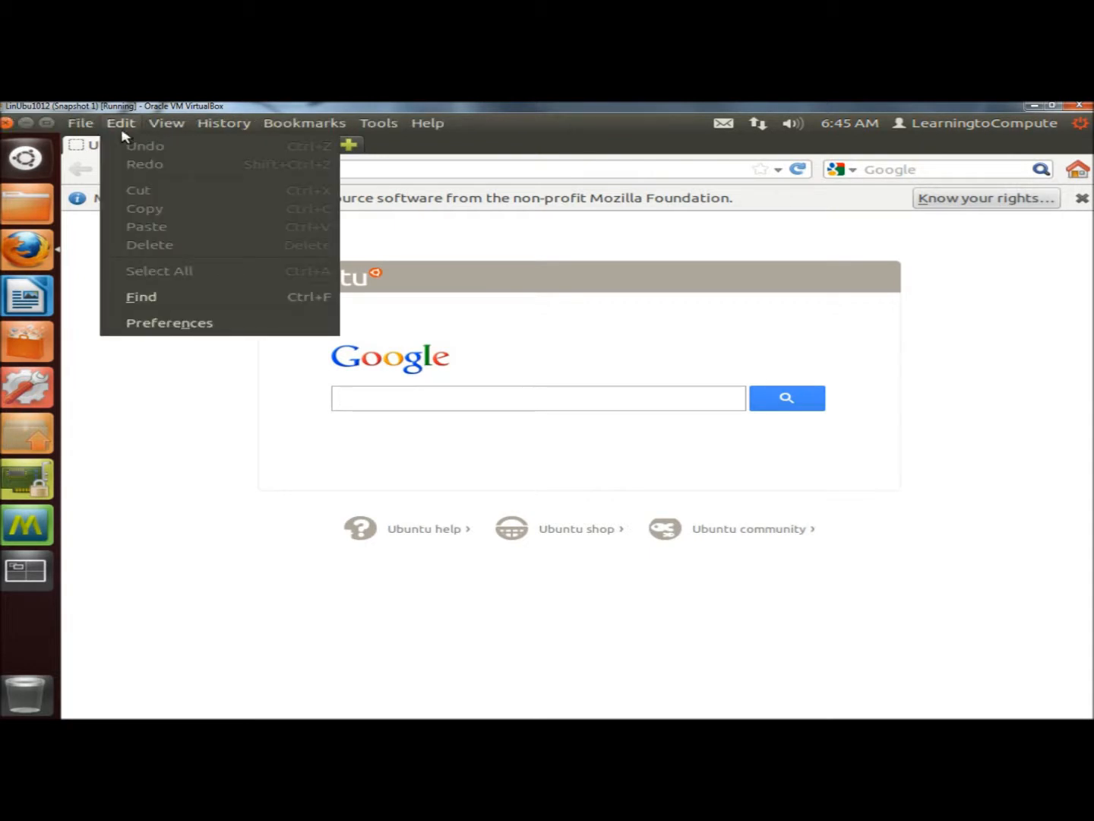
pyautogui.click(168, 324)
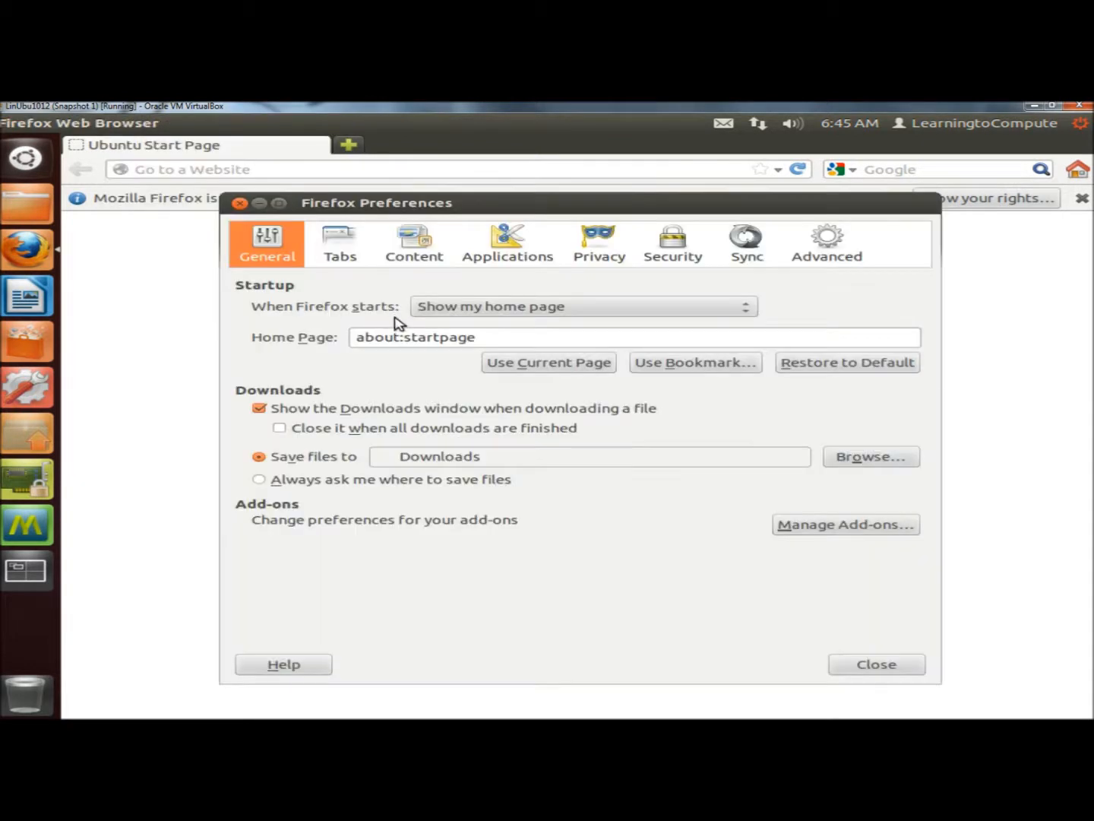
pyautogui.moveTo(476, 337); pyautogui.dragTo(329, 338)
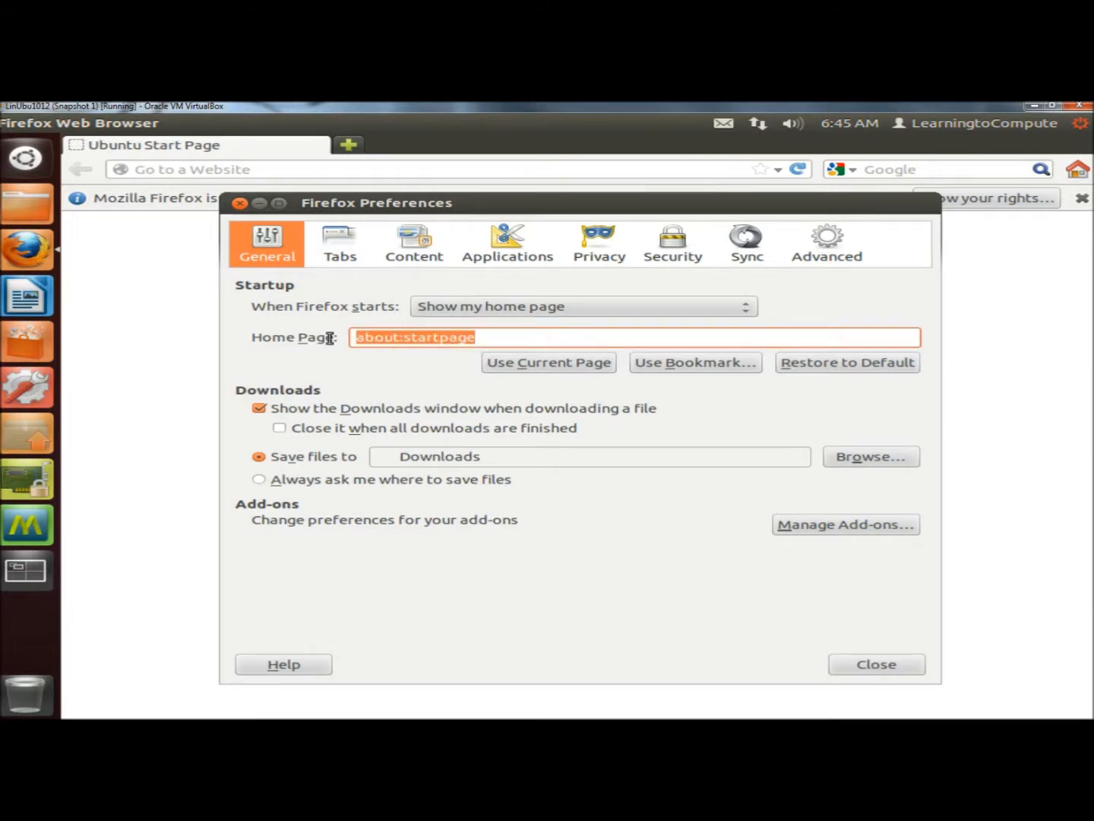
pyautogui.write('www')
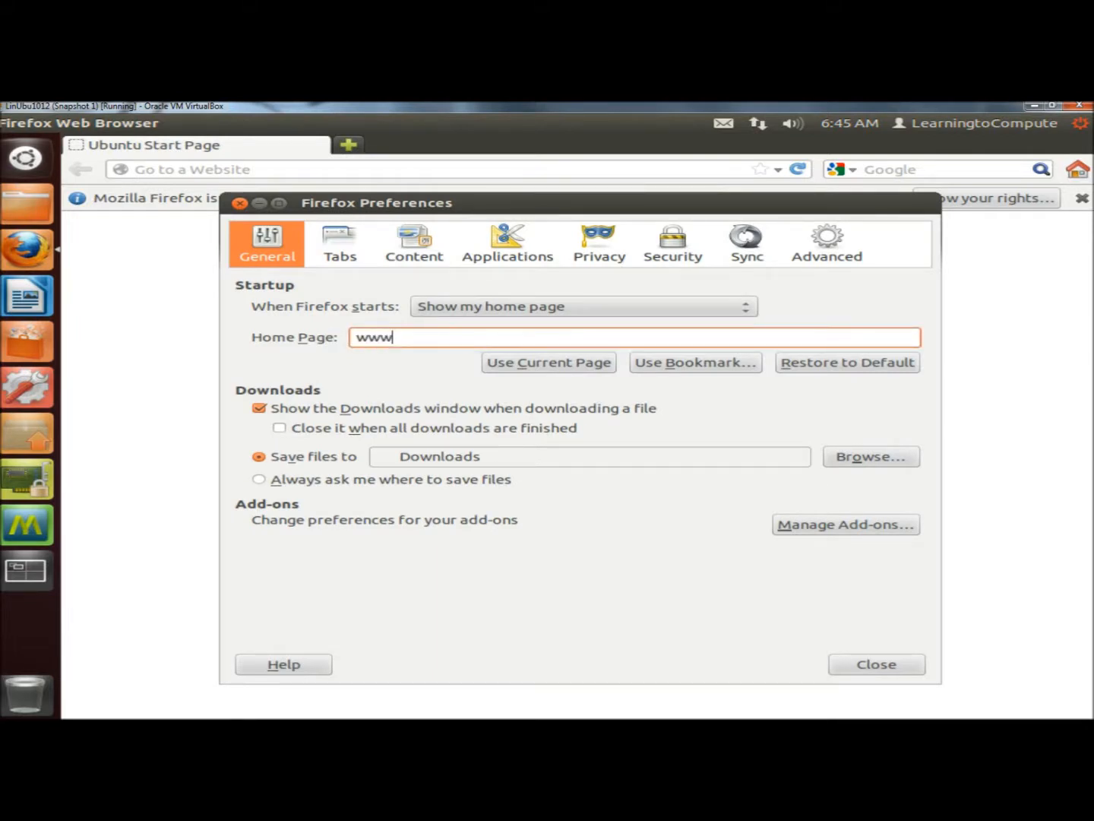
pyautogui.write('.google.com')
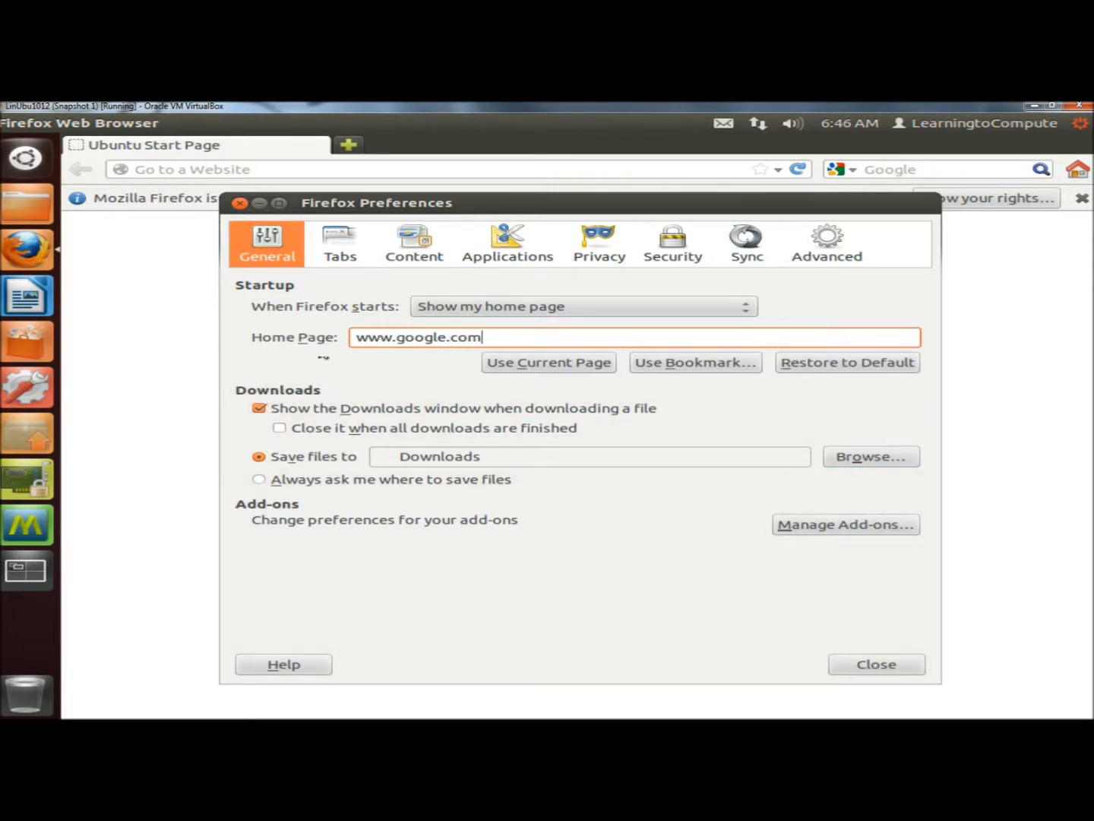
# - Tell websites not to track the browsing and set Firefox to never remember history
pyautogui.click(343, 243)
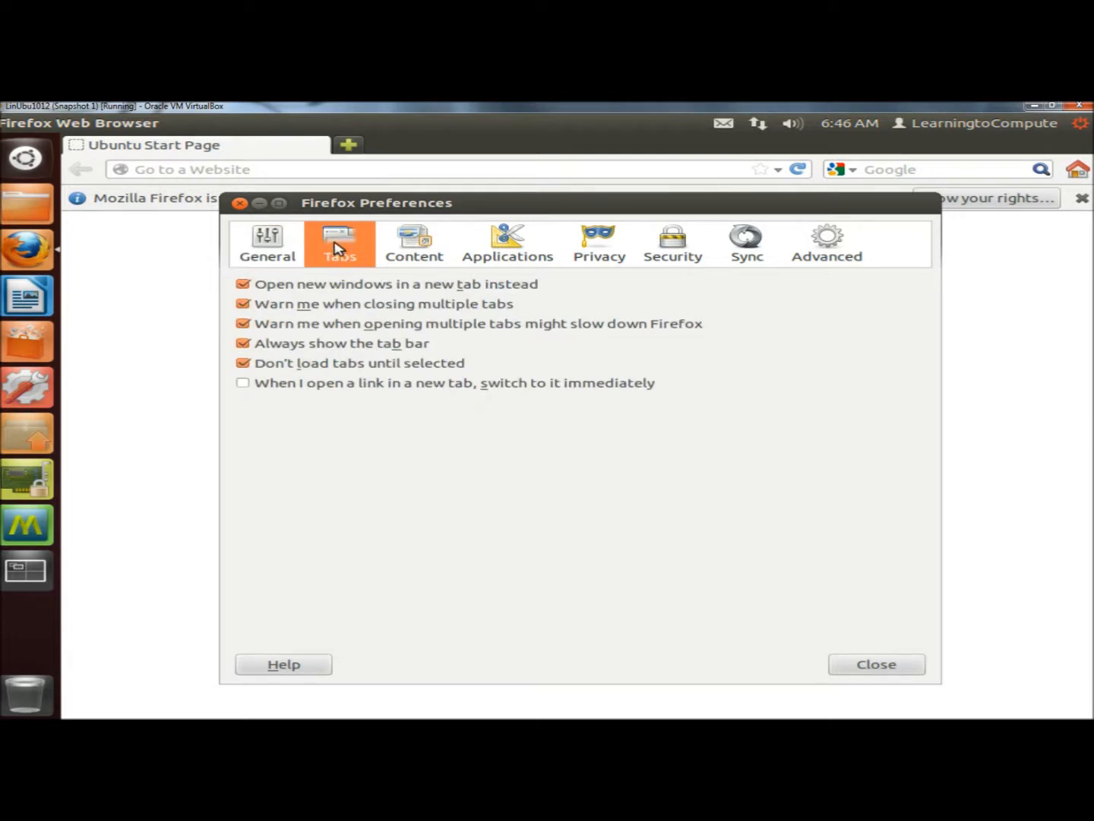
pyautogui.click(414, 244)
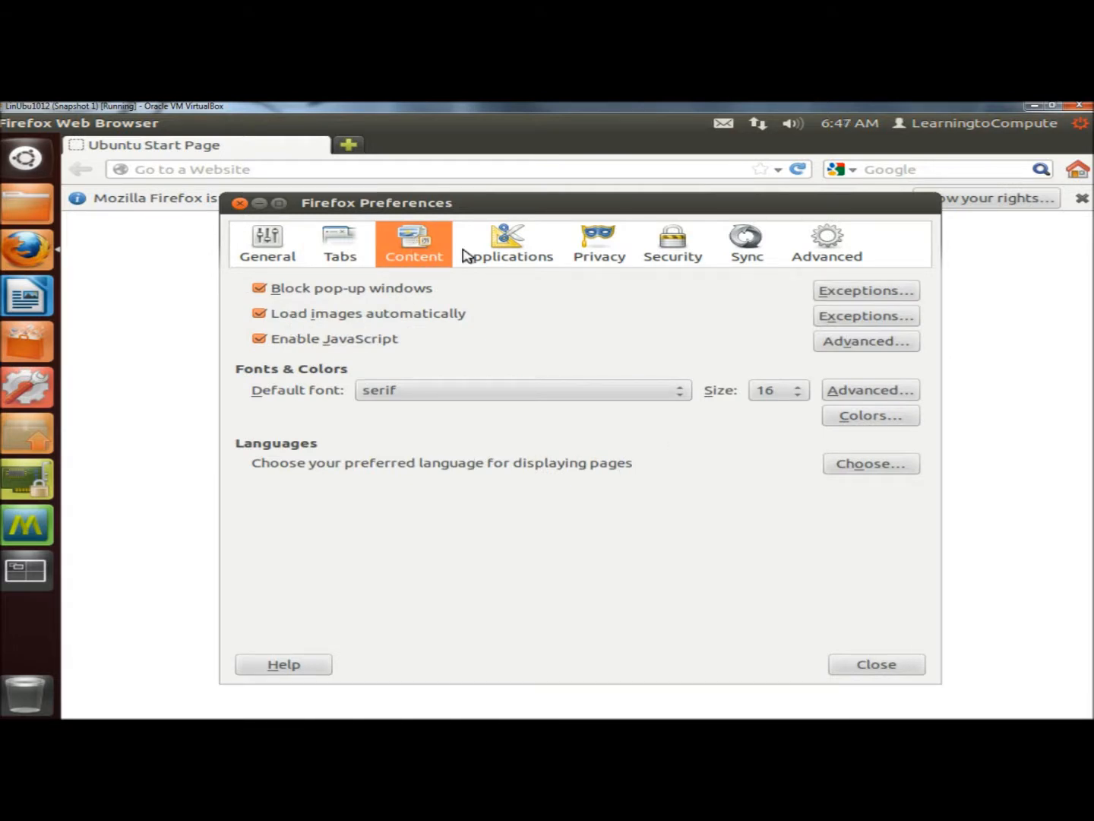
pyautogui.click(595, 240)
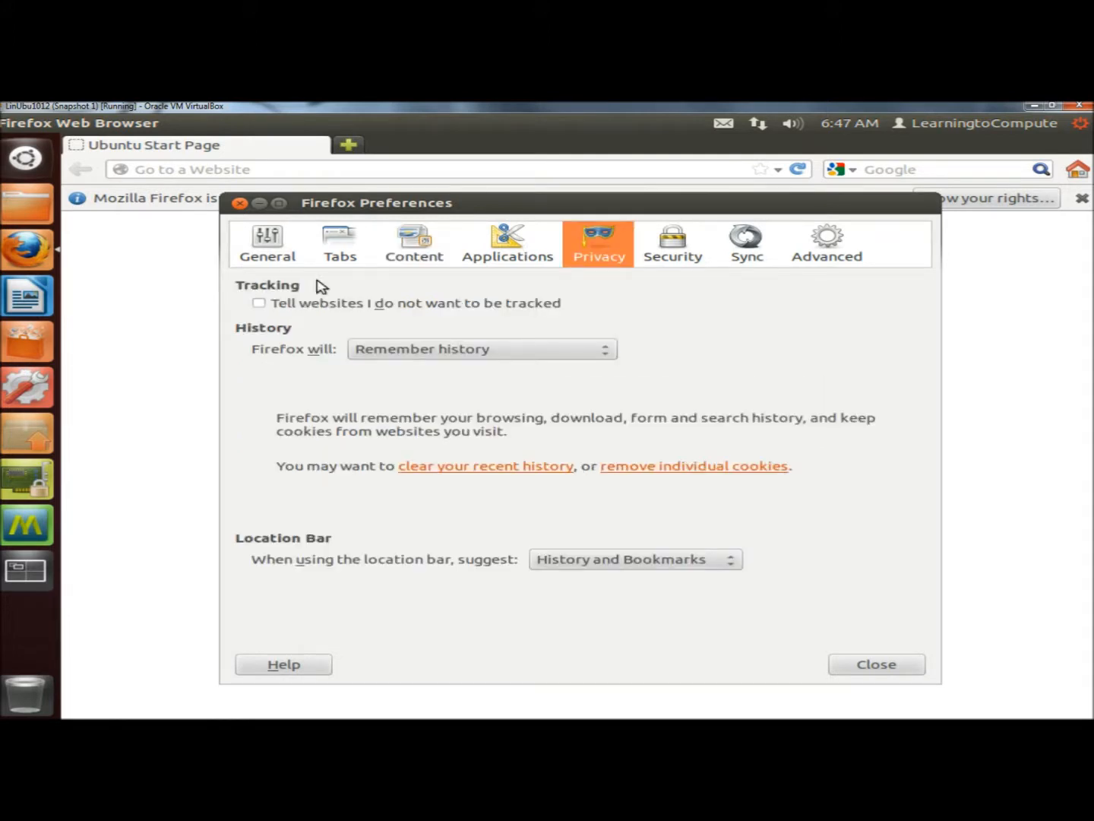
pyautogui.click(261, 304)
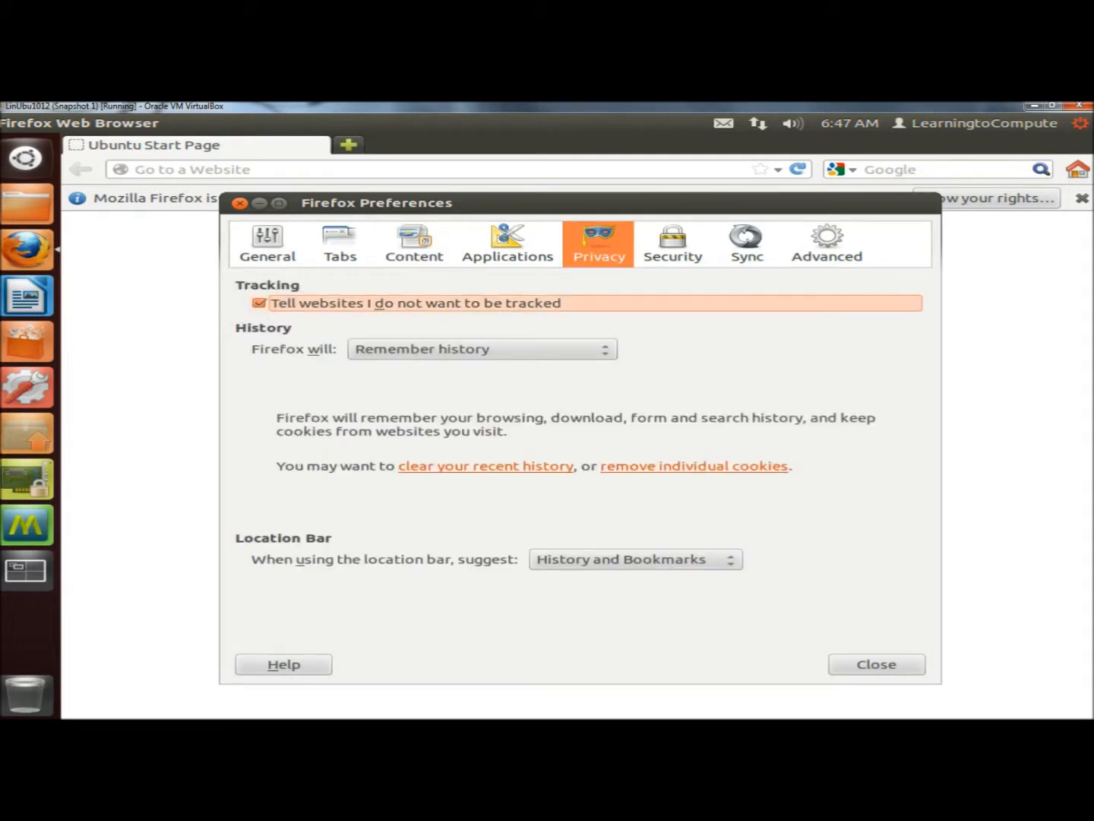
pyautogui.click(442, 351)
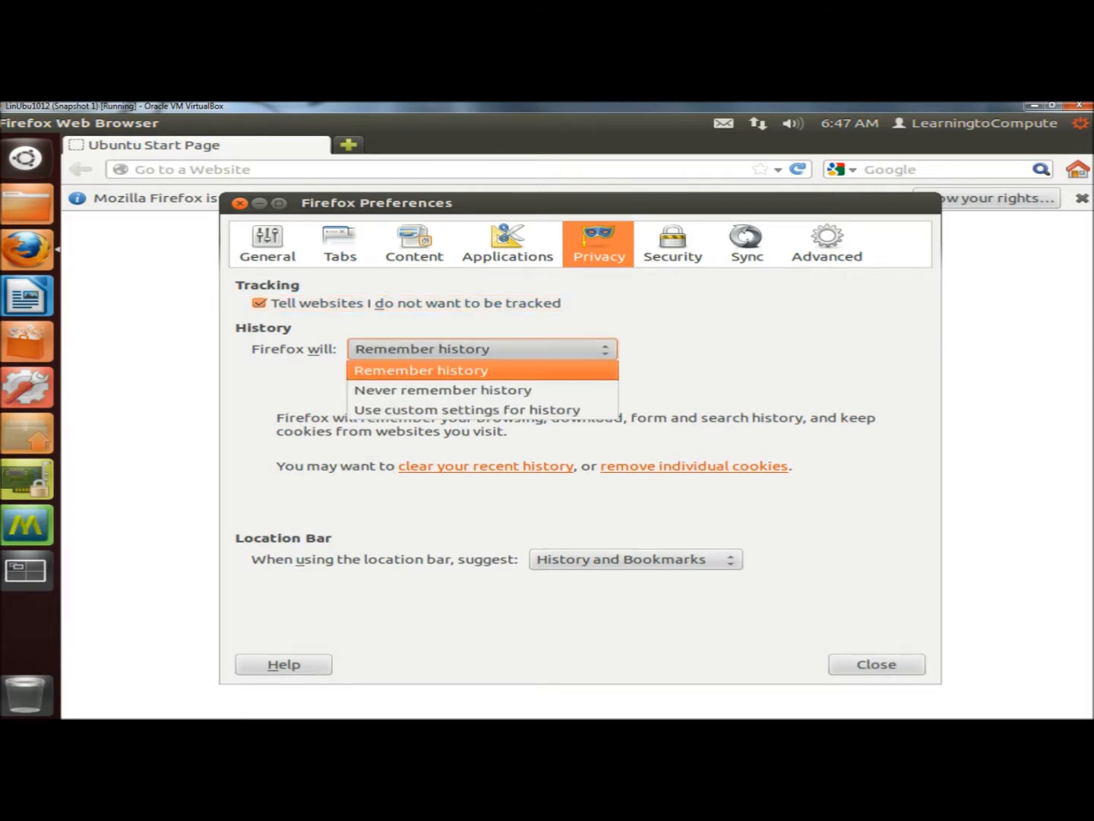
pyautogui.click(445, 391)
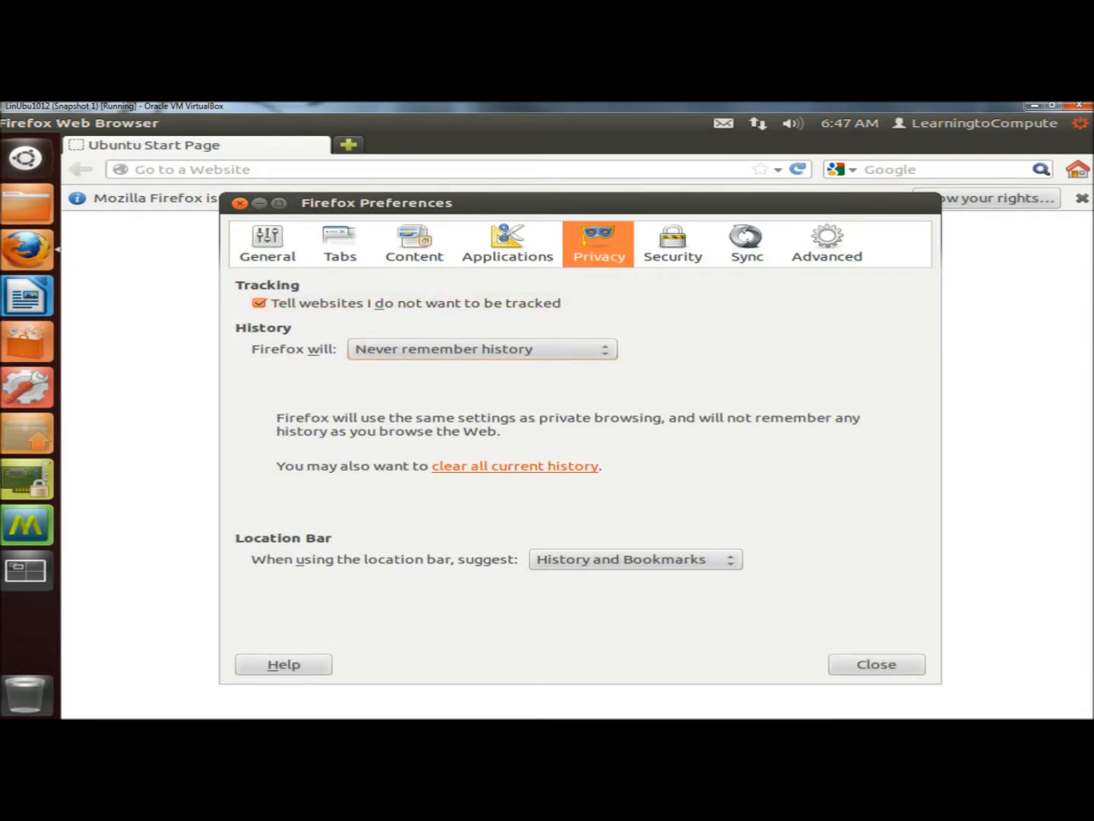
# - Review Firefox's security and advanced general, network, update and encryption preferences, and close the preferences
pyautogui.click(673, 242)
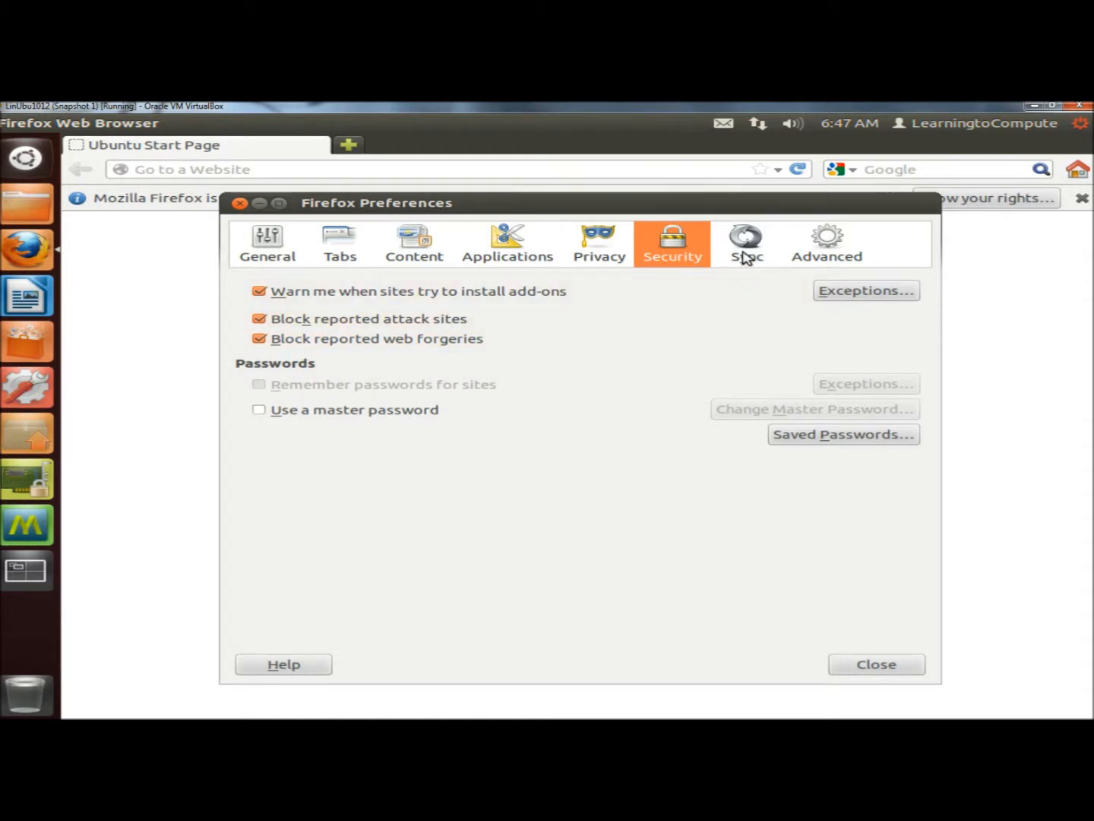
pyautogui.click(830, 243)
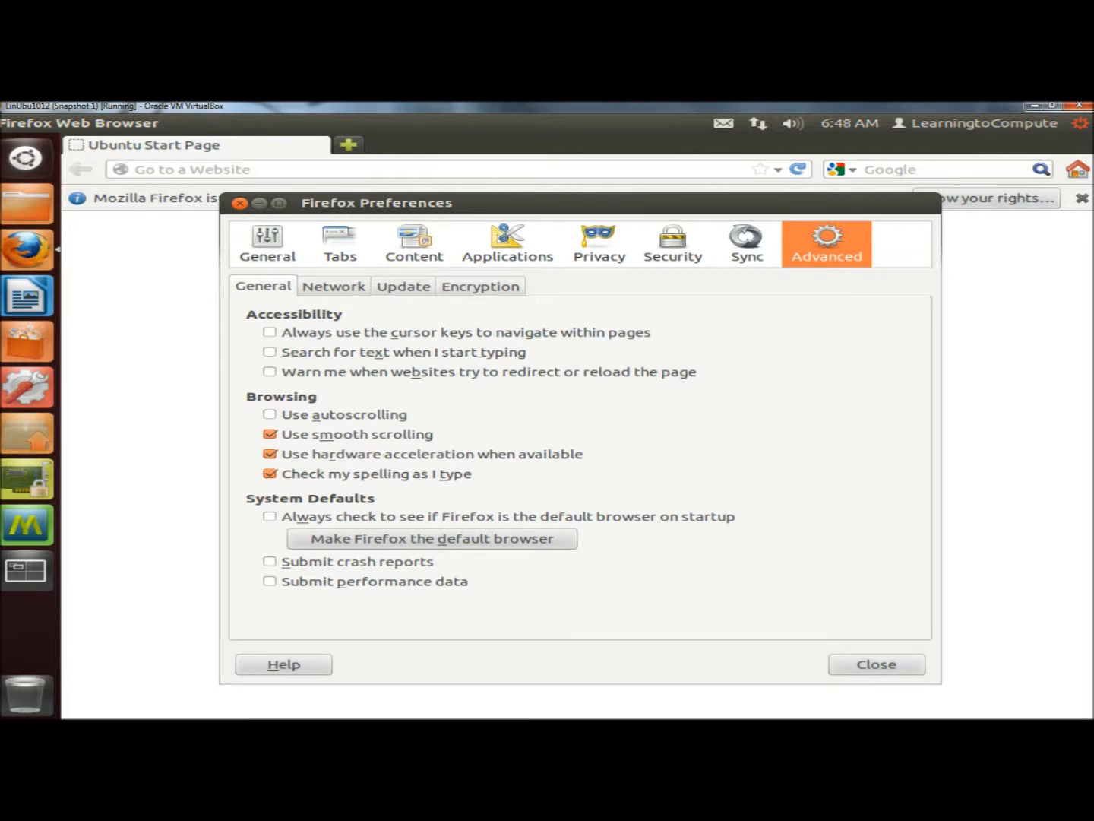
pyautogui.click(333, 286)
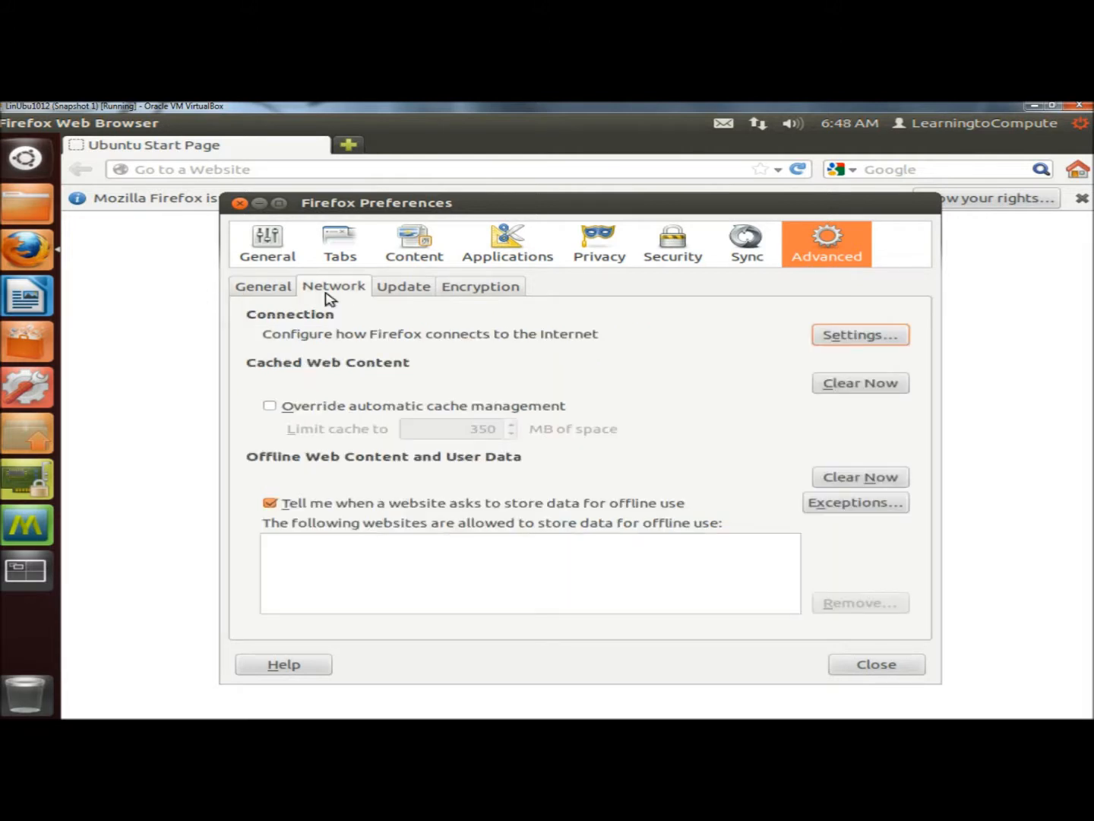
pyautogui.click(404, 289)
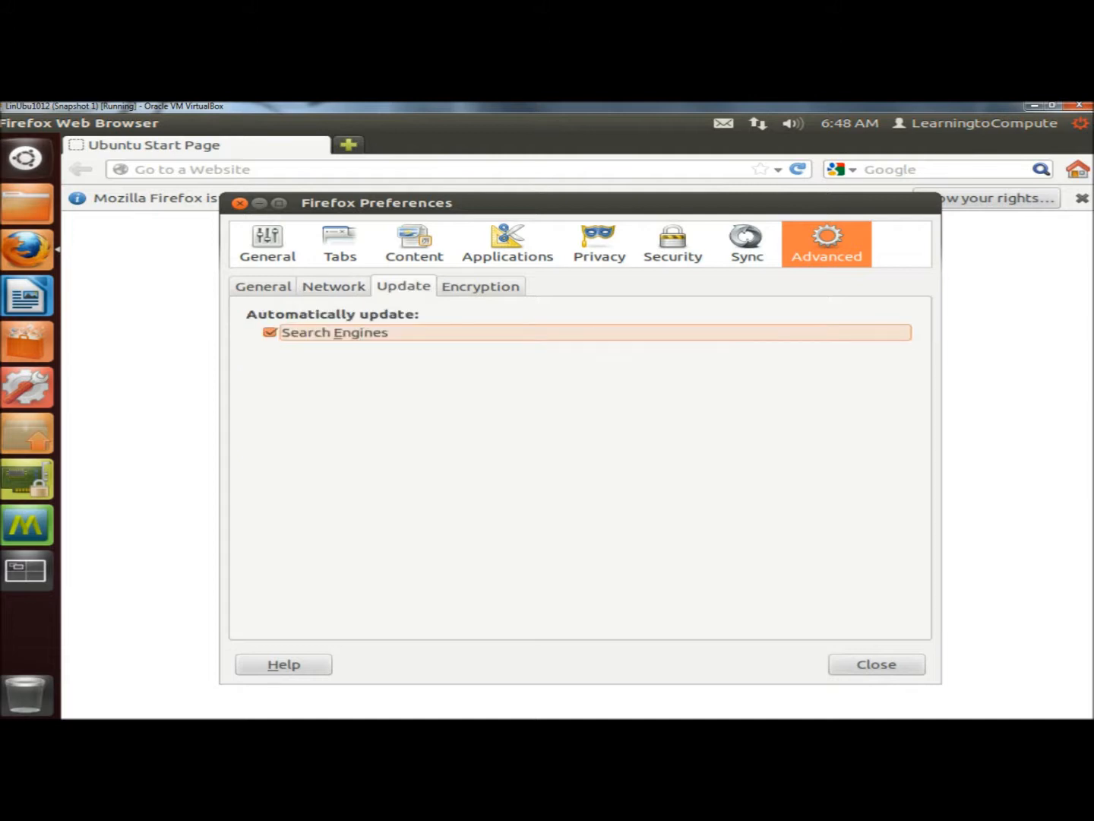
pyautogui.click(509, 289)
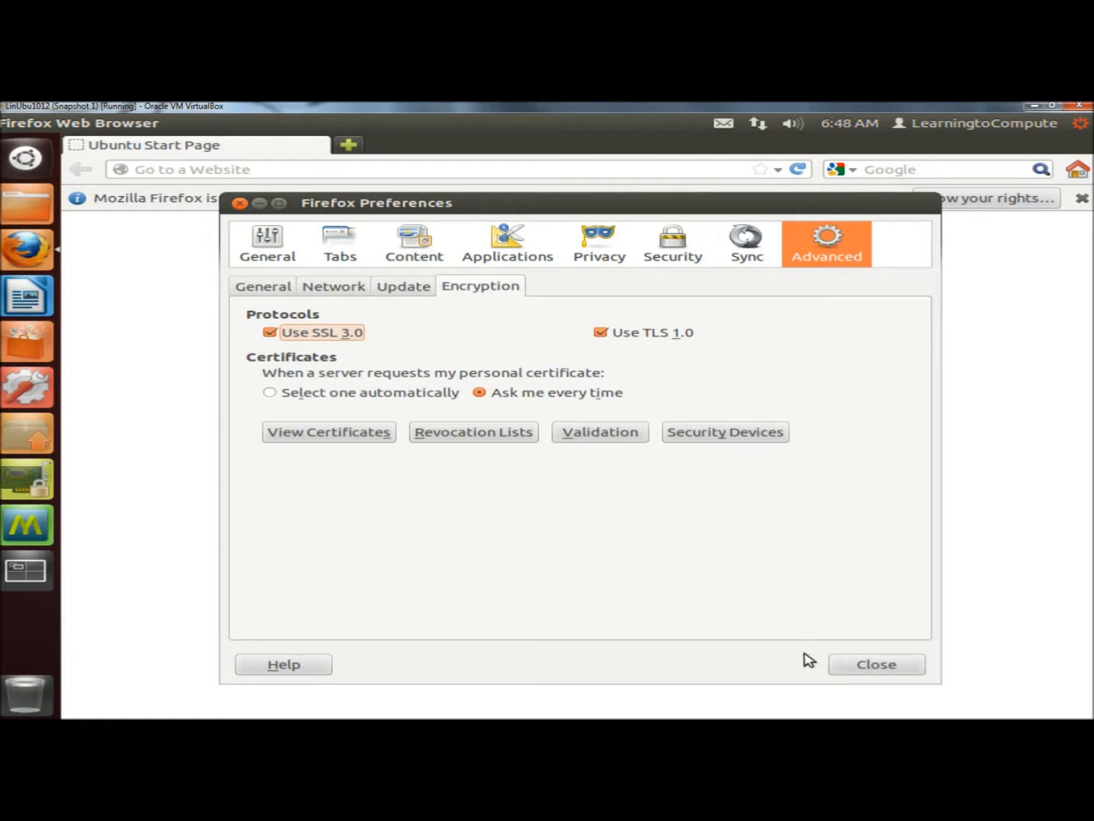
pyautogui.click(870, 666)
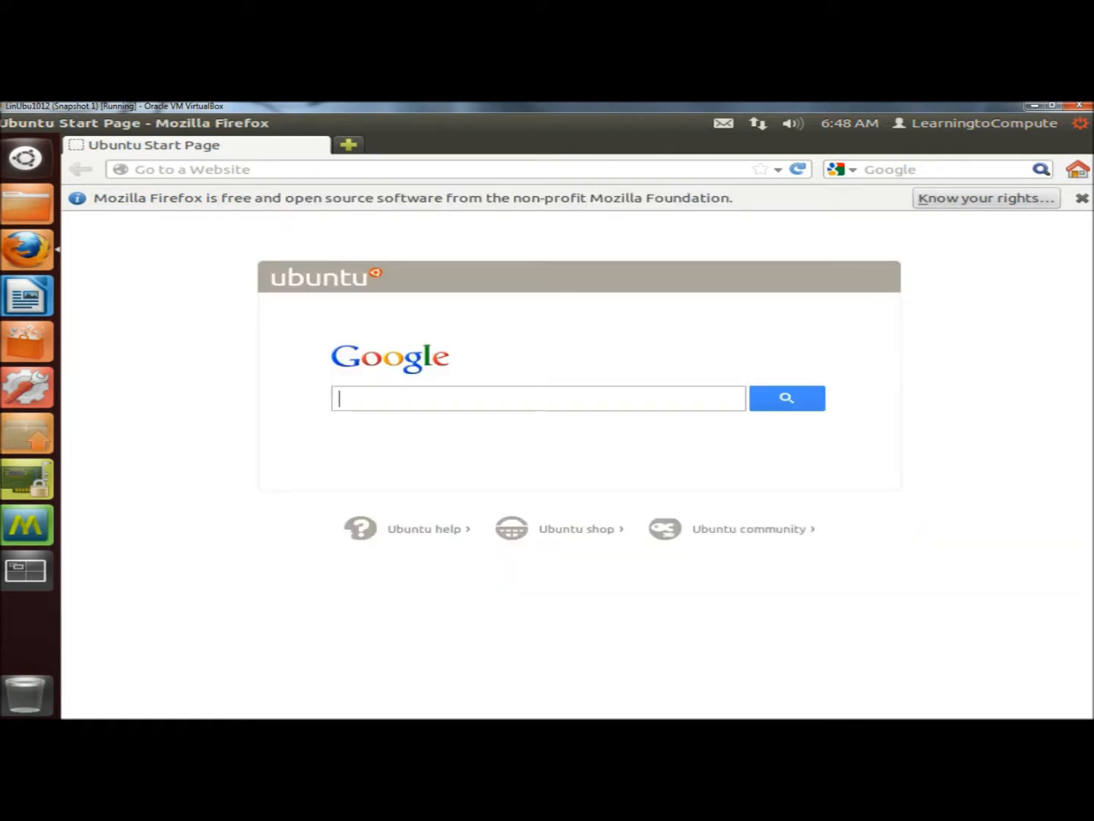